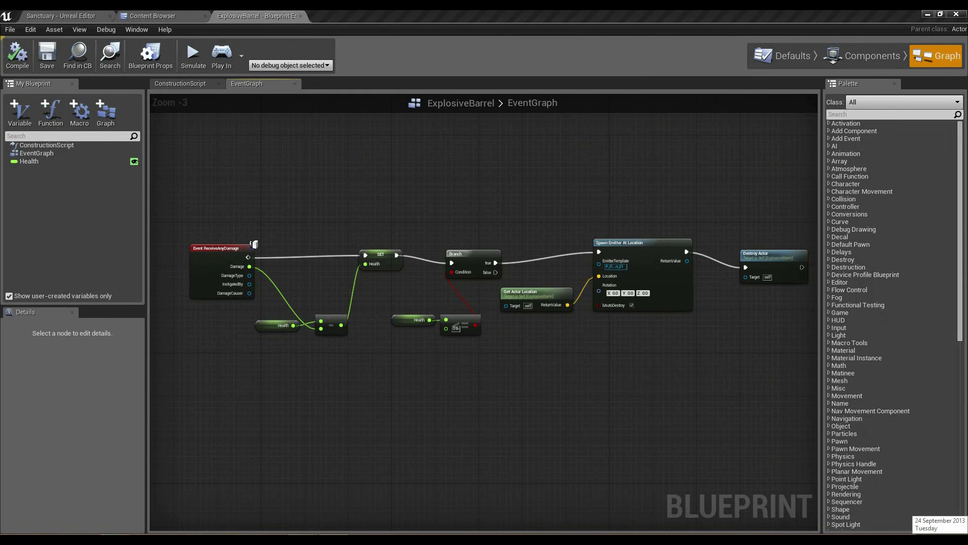
Step: Add a ParticleSystemComponent under the barrel mesh and name it FirePSC
click(845, 54)
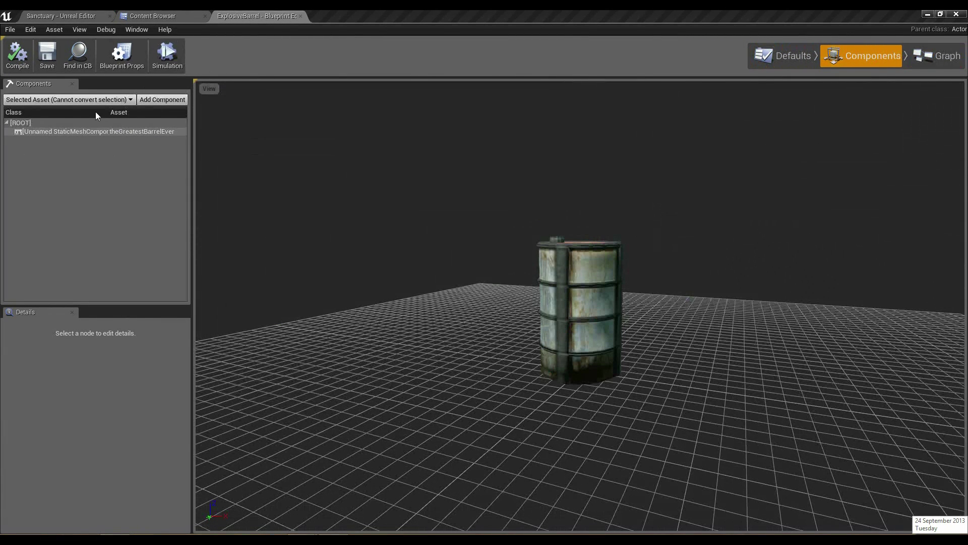
click(125, 104)
scroll(83, 223, down, 1)
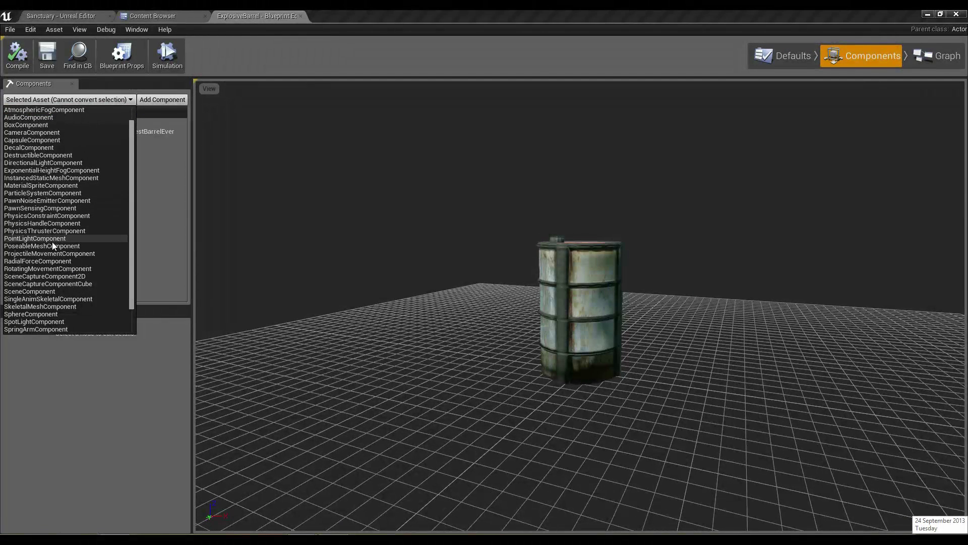
click(51, 193)
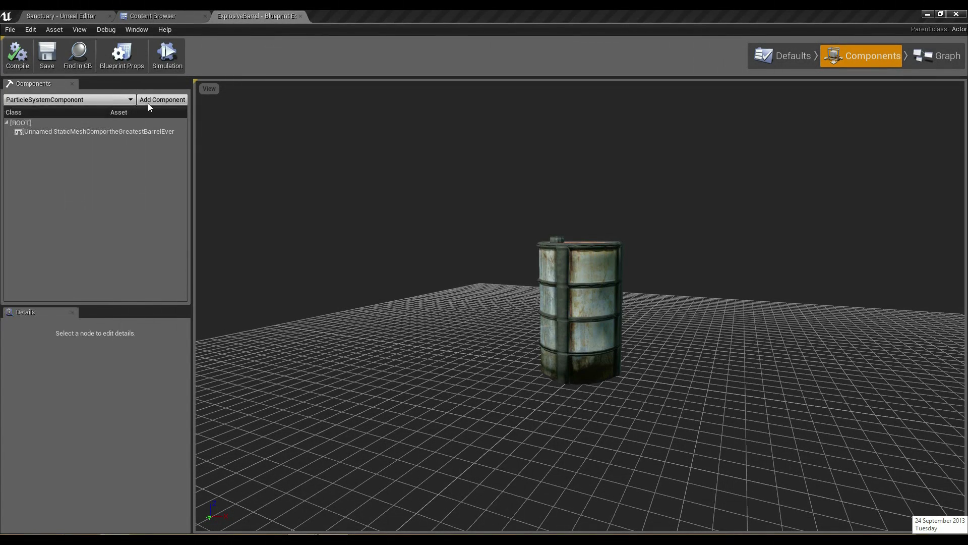
click(148, 103)
click(58, 140)
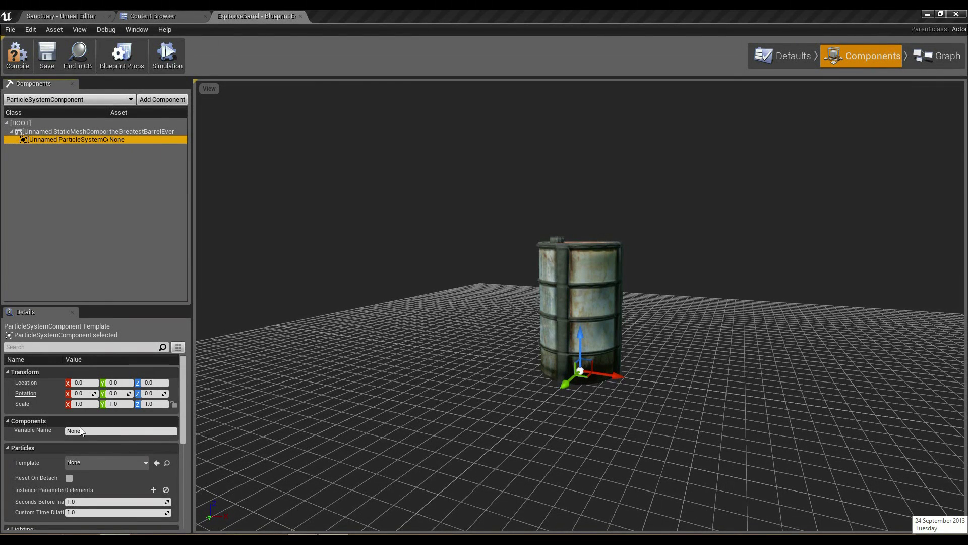
key(F2)
text(FirePSC)
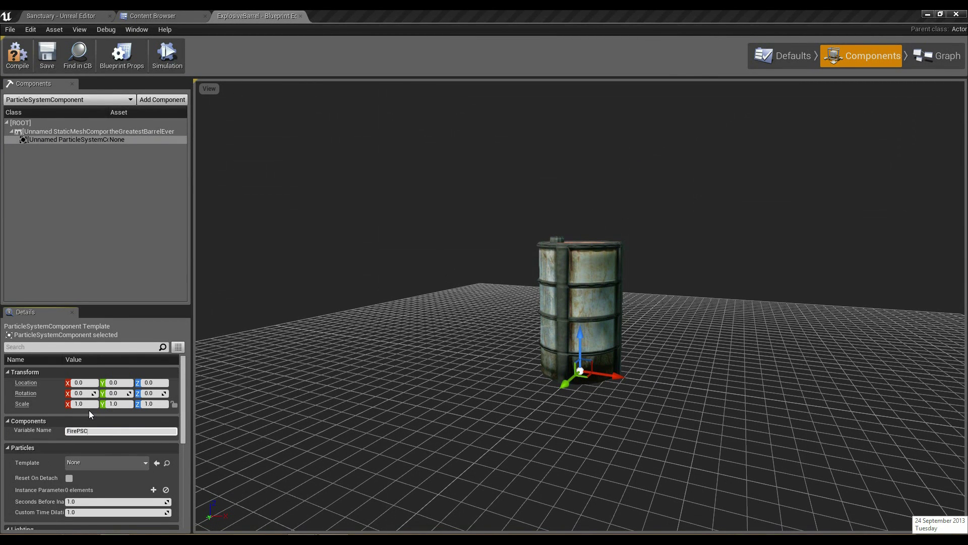
key(Return)
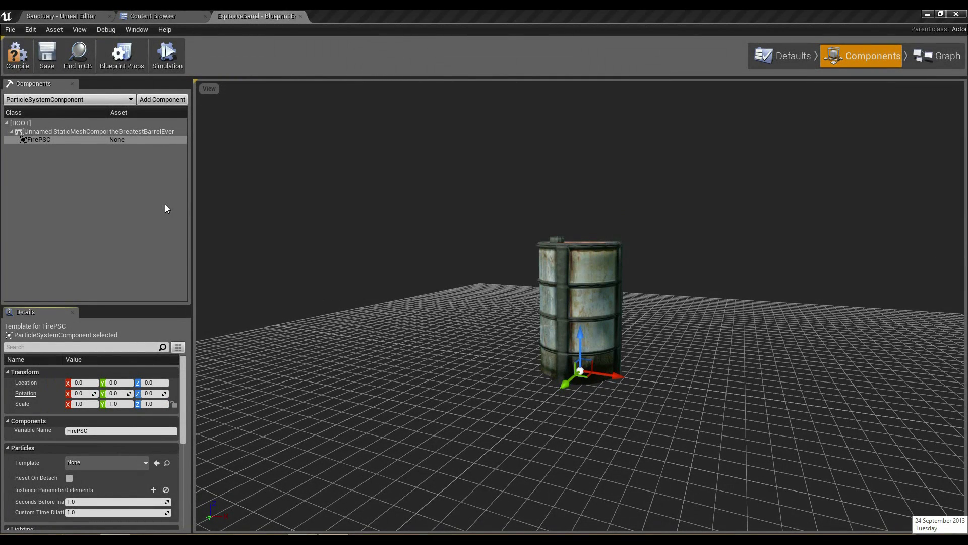
Step: Give FirePSC the P_AdvancedFire_01 template, raise it to the barrel top, then compile and save
click(128, 460)
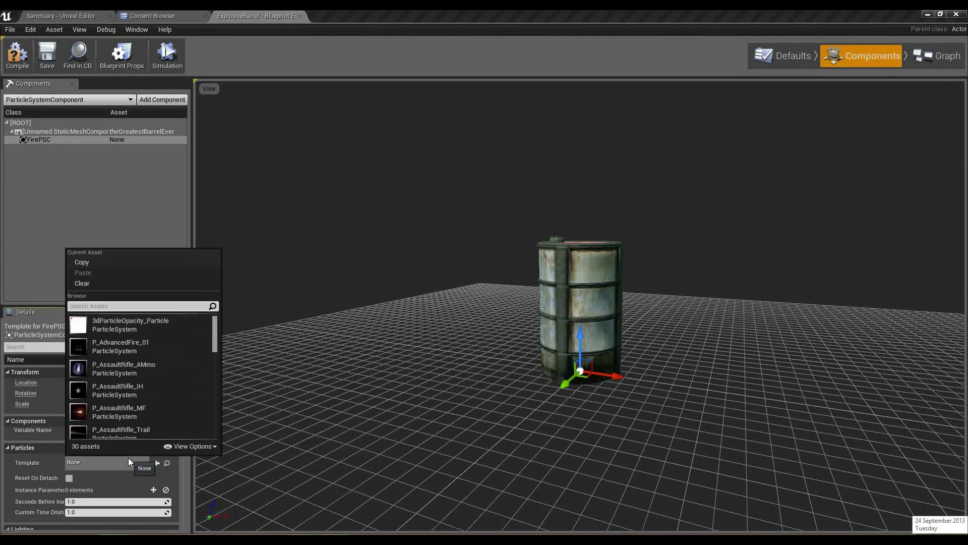
text(fire)
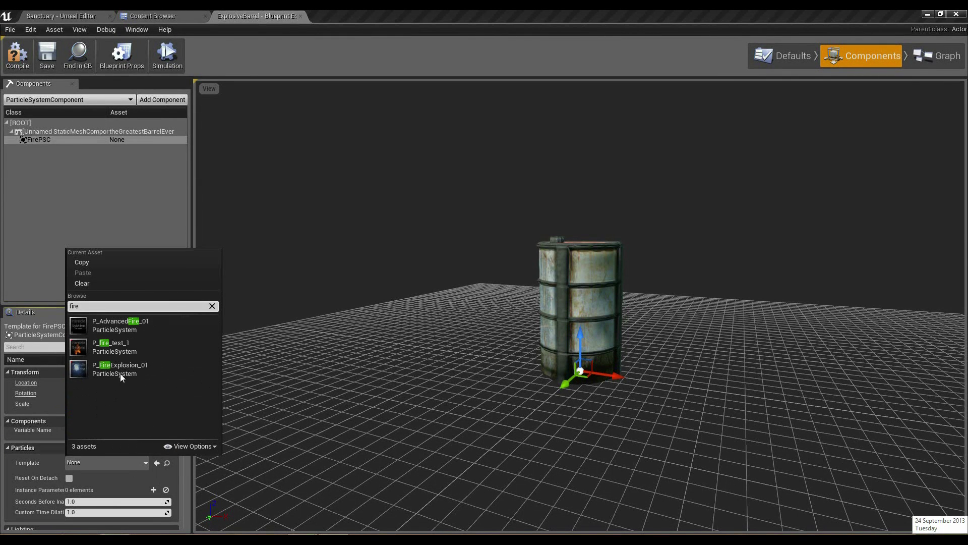
click(113, 330)
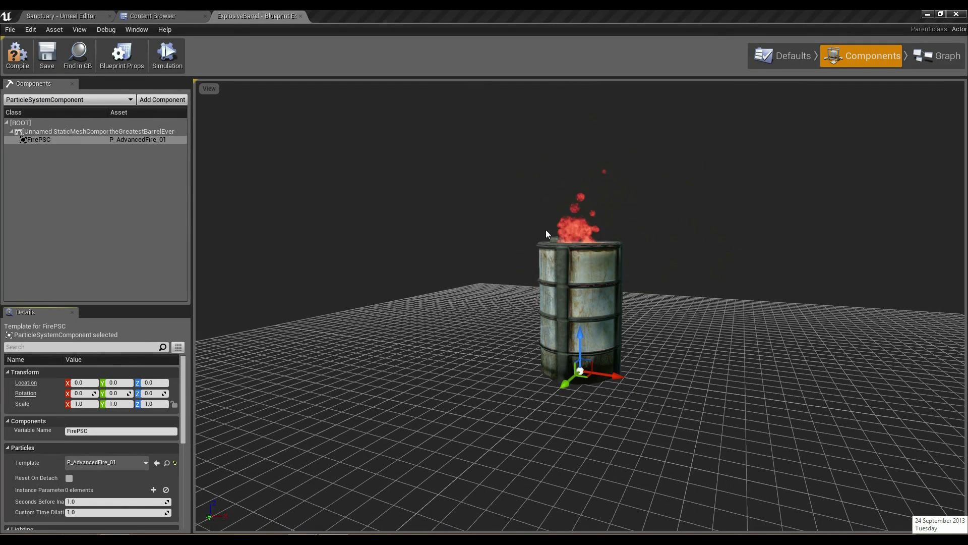
drag(583, 333, 587, 243)
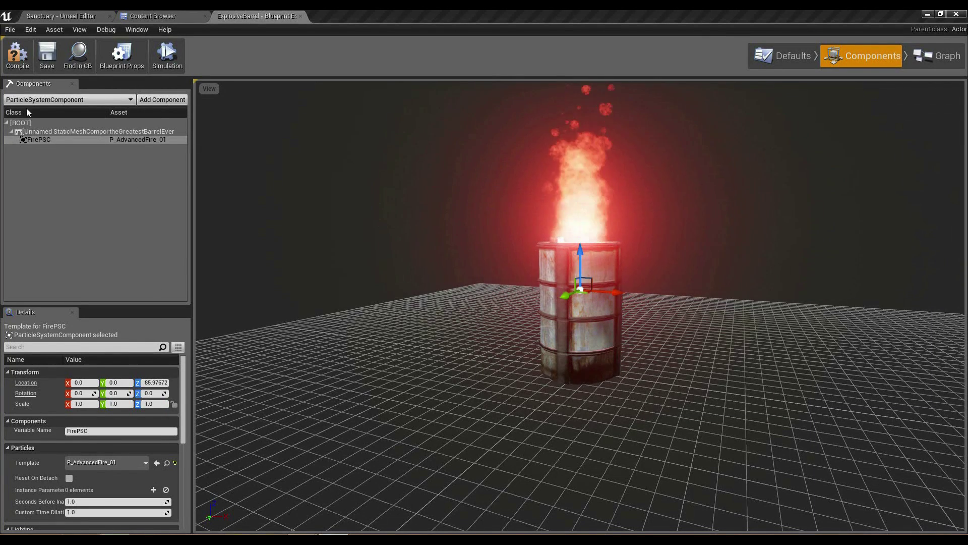
click(17, 54)
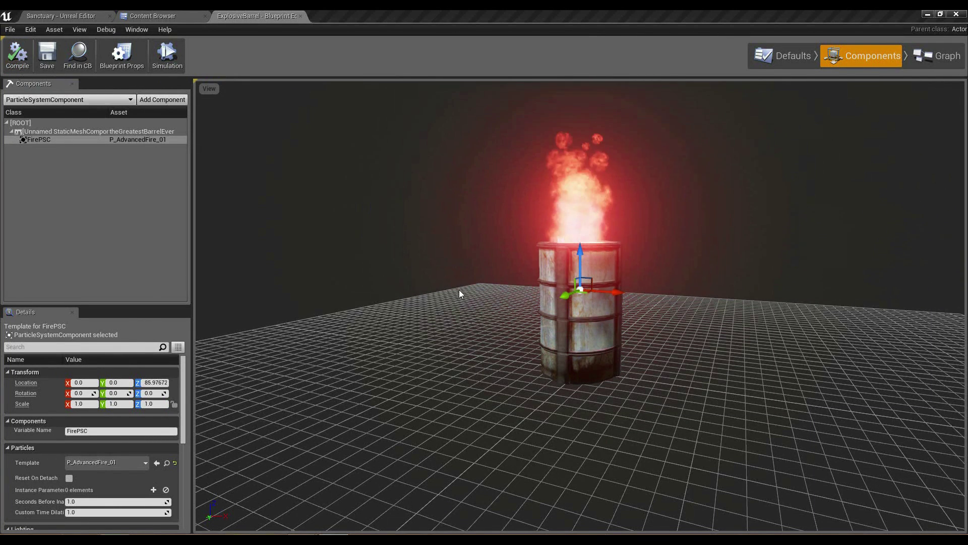
click(47, 55)
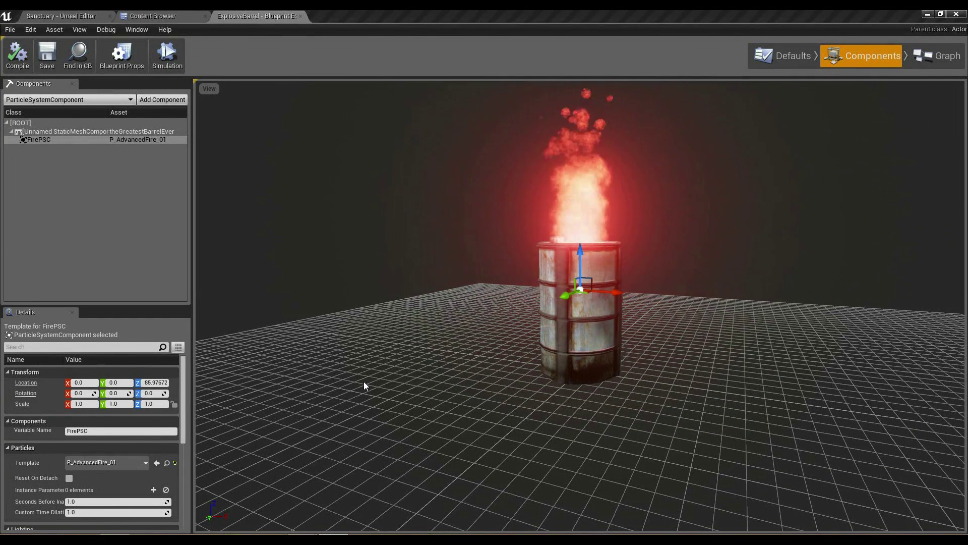
scroll(179, 491, down, 10)
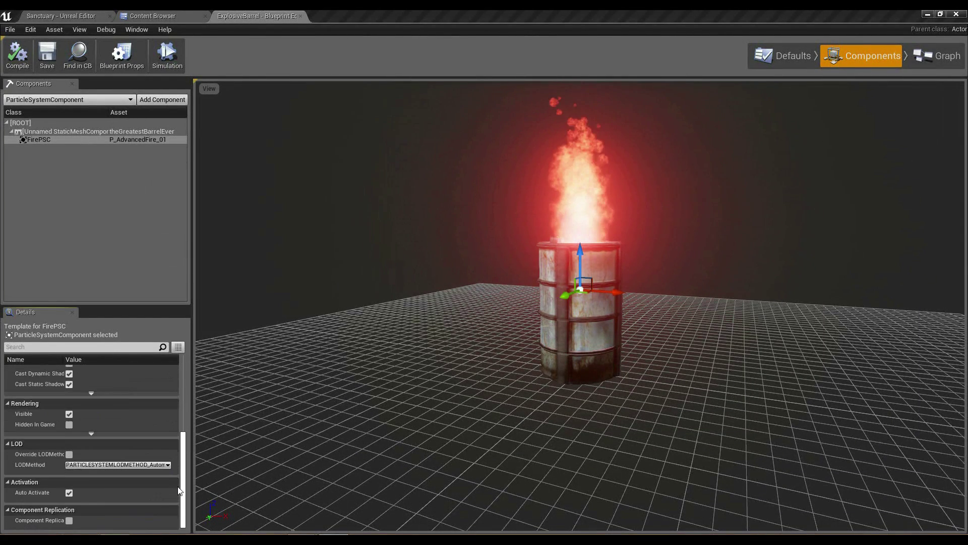
Step: Untick Auto Activate on FirePSC so the fire stays off
click(70, 495)
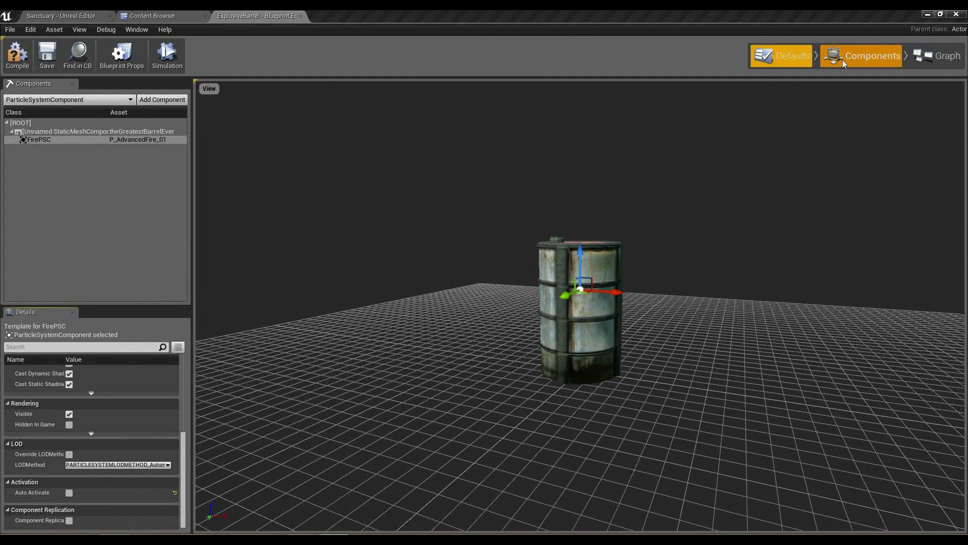
Step: Switch to the EventGraph and bring the damage event nodes into view
click(923, 55)
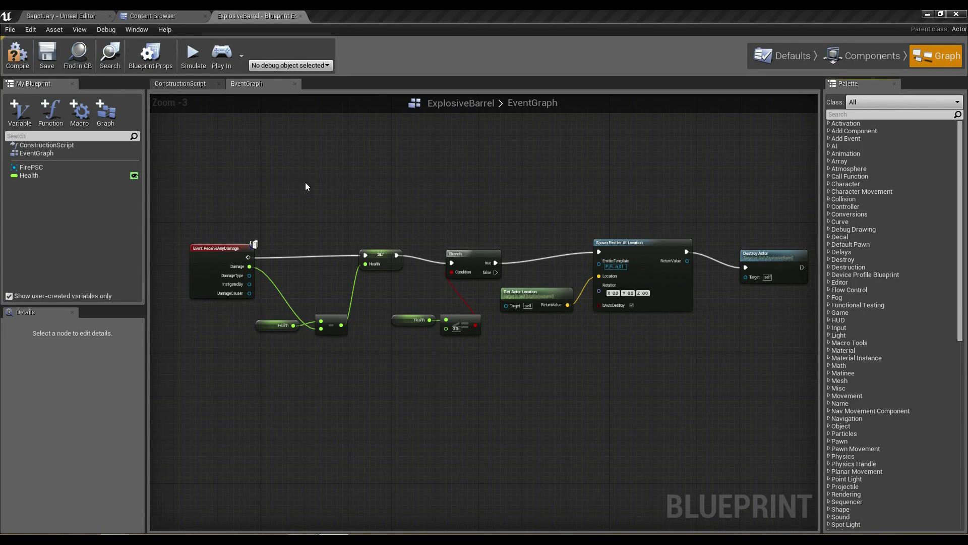
scroll(283, 201, up, 2)
right_drag(293, 206, 379, 205)
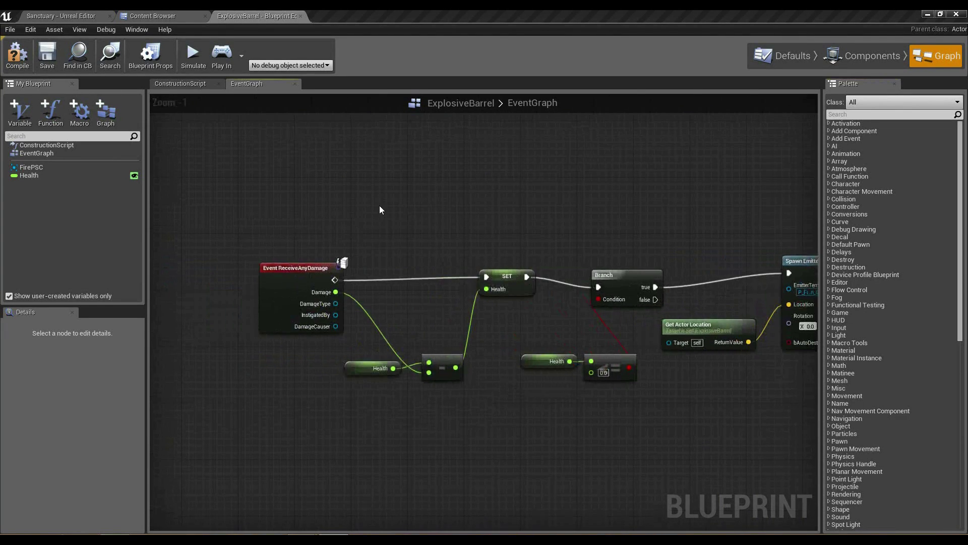
Step: Add a Sequence node above the damage chain, trimmed to two outputs
right_click(379, 205)
text(sequence)
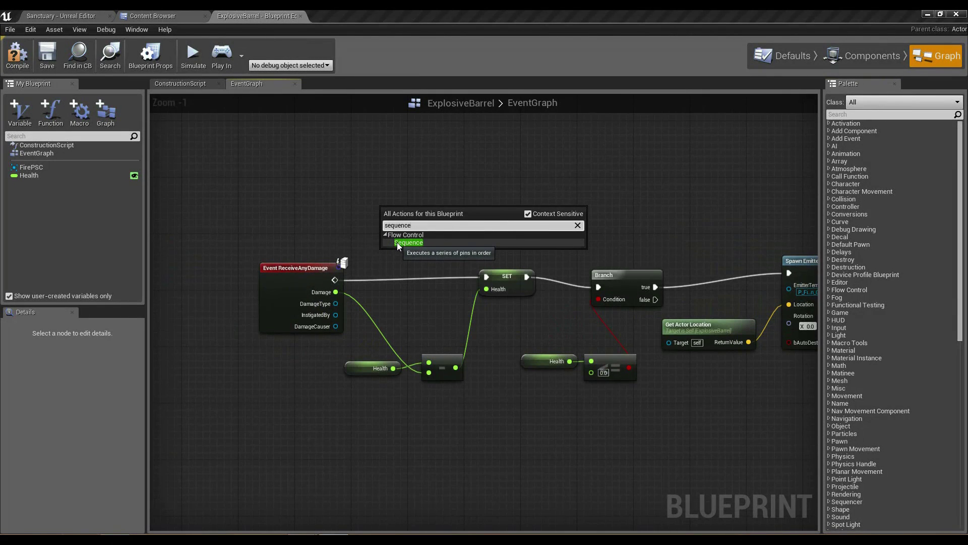
click(397, 243)
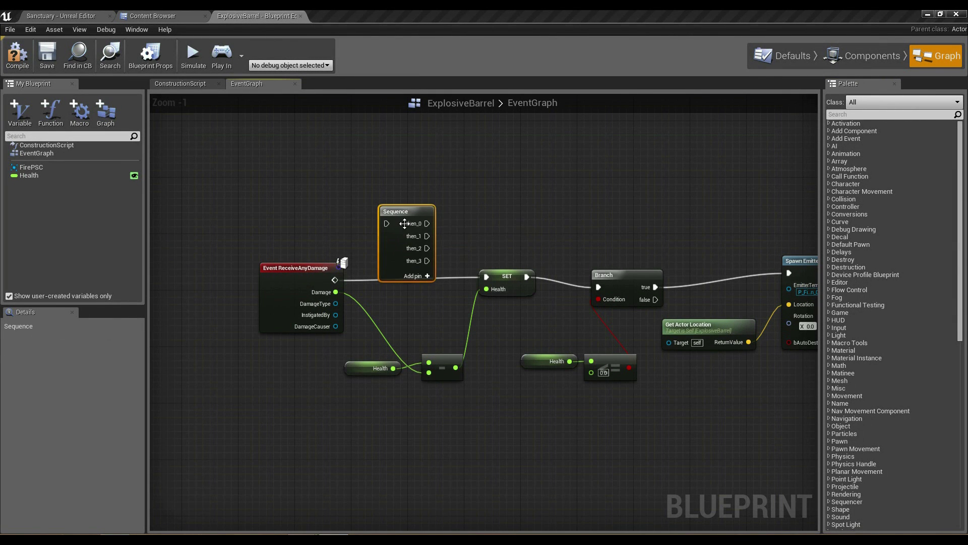
drag(423, 216, 444, 202)
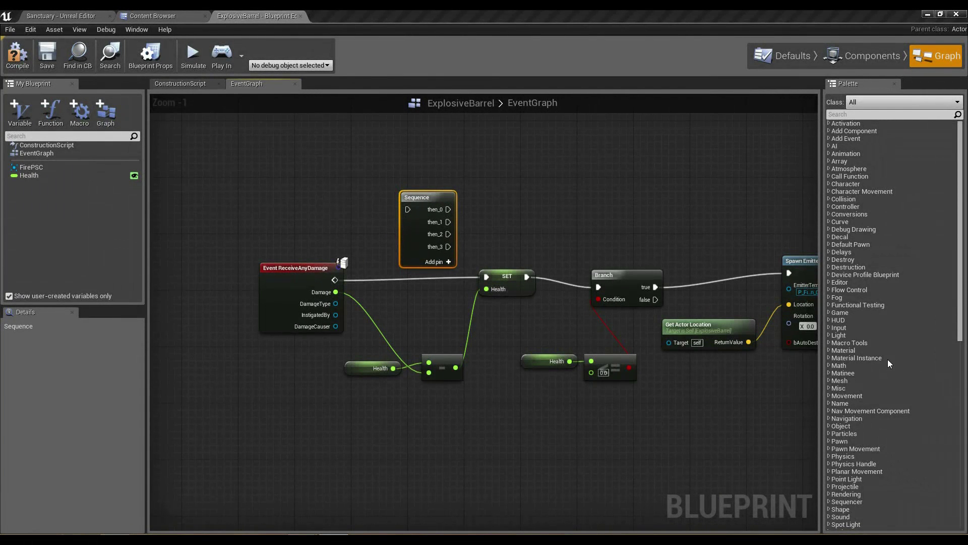
right_click(443, 234)
click(460, 252)
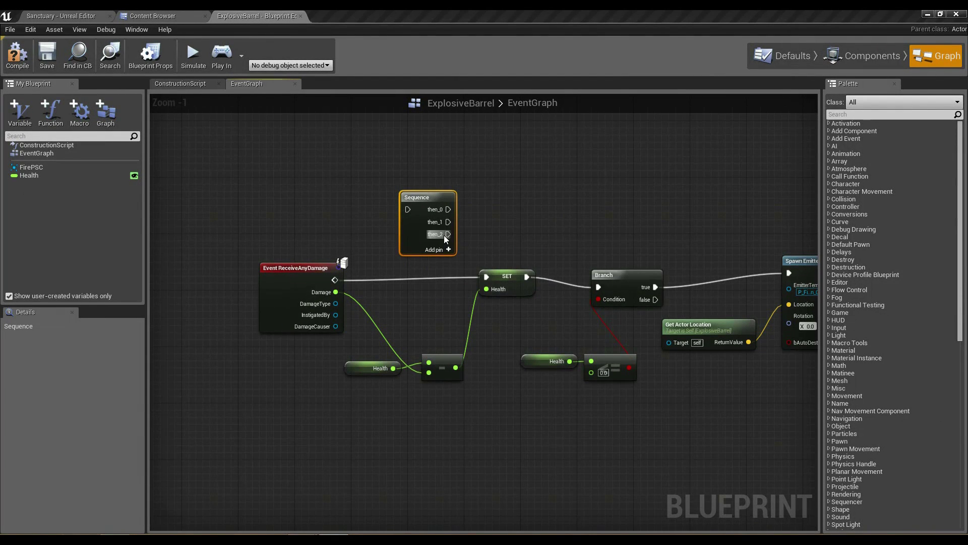
right_click(445, 236)
click(460, 249)
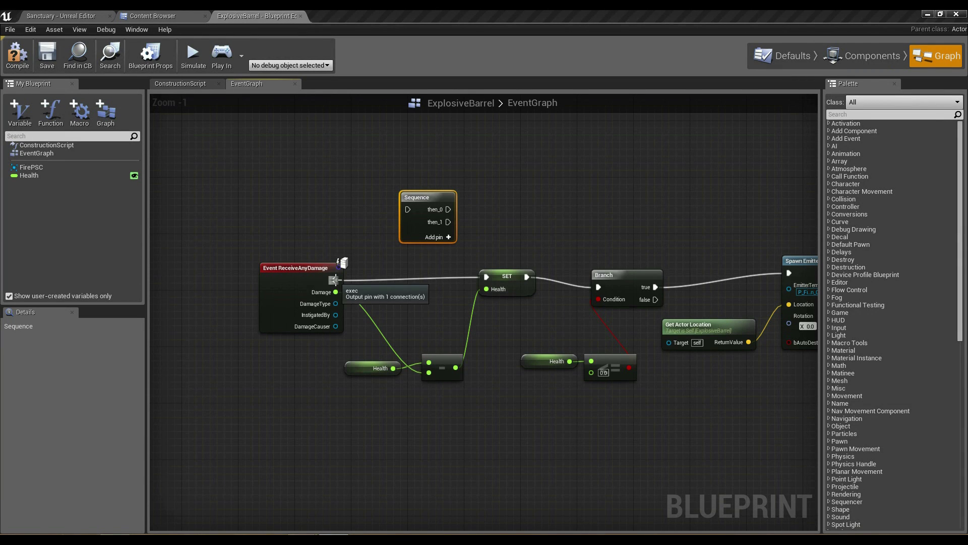
Step: Rewire Event ReceiveAnyDamage into the Sequence input and compile
alt+click(334, 279)
drag(333, 279, 344, 266)
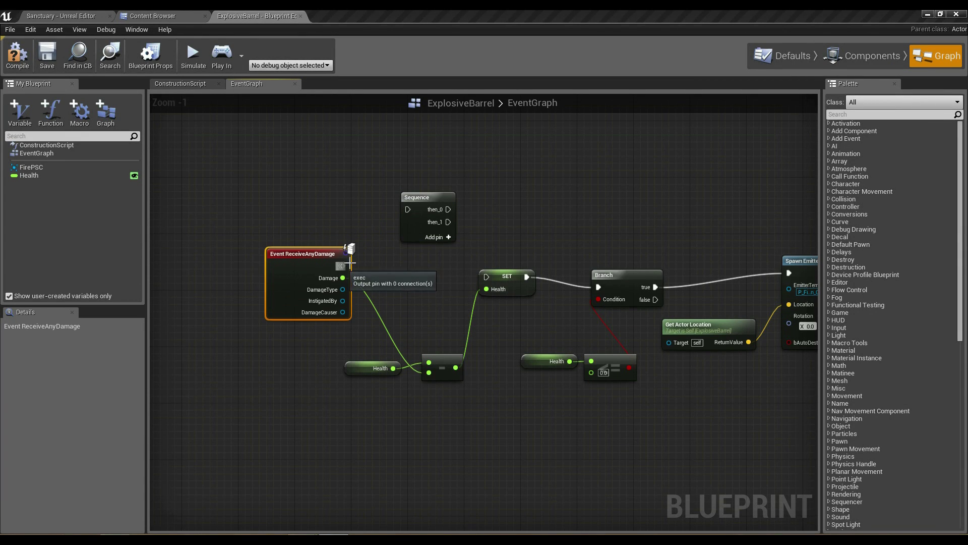
mouse_move(344, 264)
mouse_down()
mouse_move(408, 210)
mouse_move(485, 275)
mouse_up()
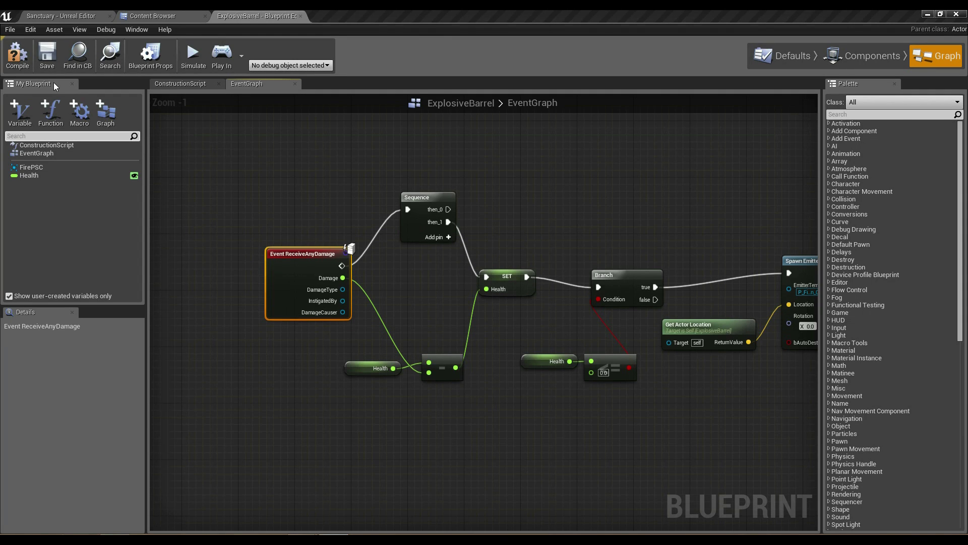
click(17, 54)
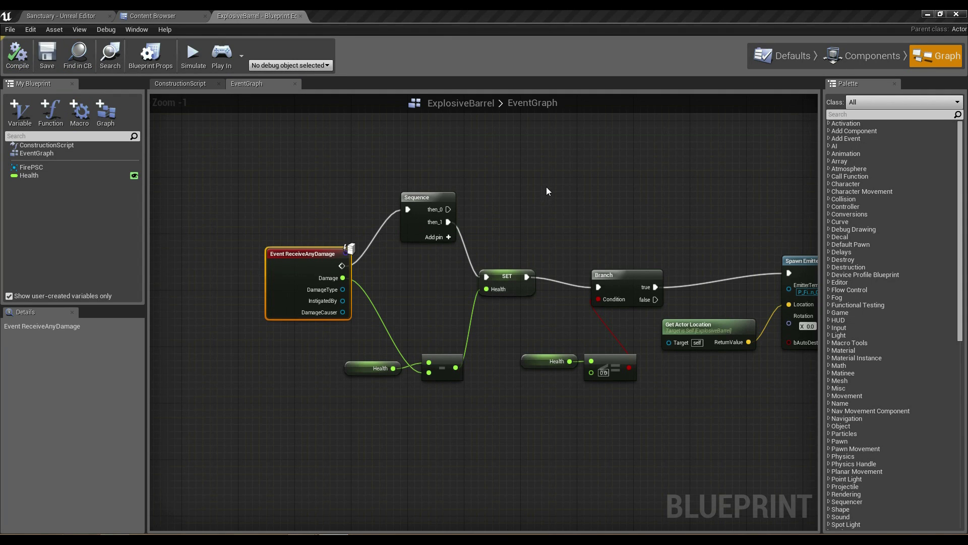
right_drag(546, 191, 515, 209)
Step: Create the boolean variable bHasBeenDamaged from the My Blueprint panel
right_click(82, 217)
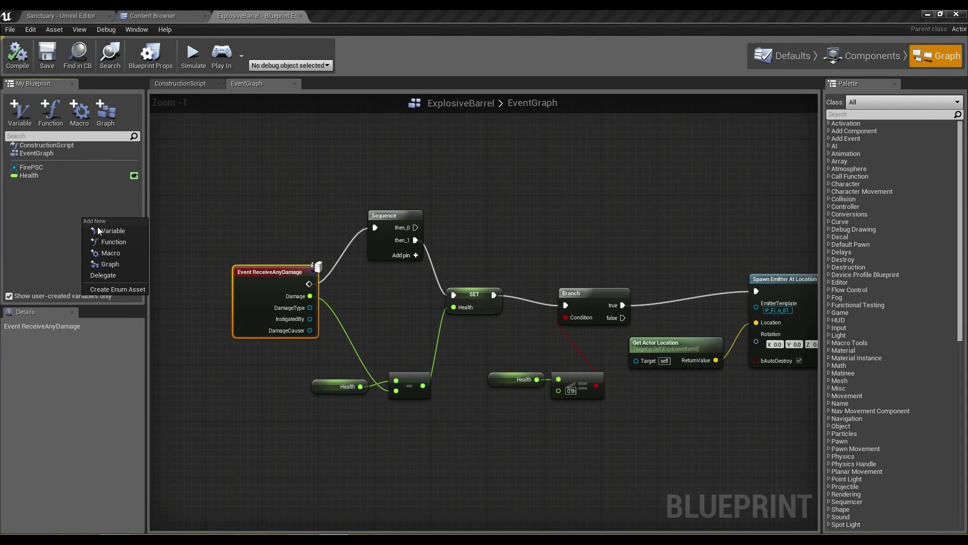
click(106, 231)
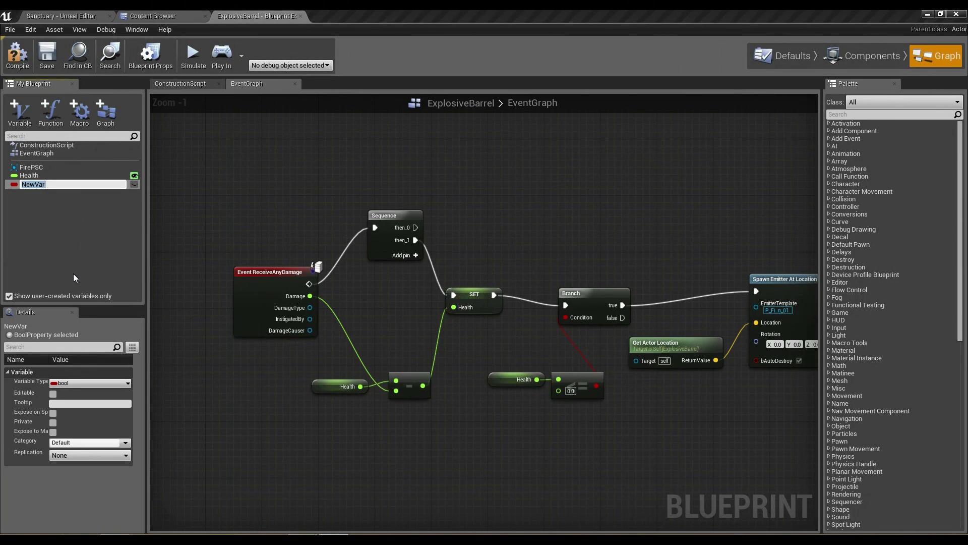
text(bHas)
text(BeenDamaged)
key(Return)
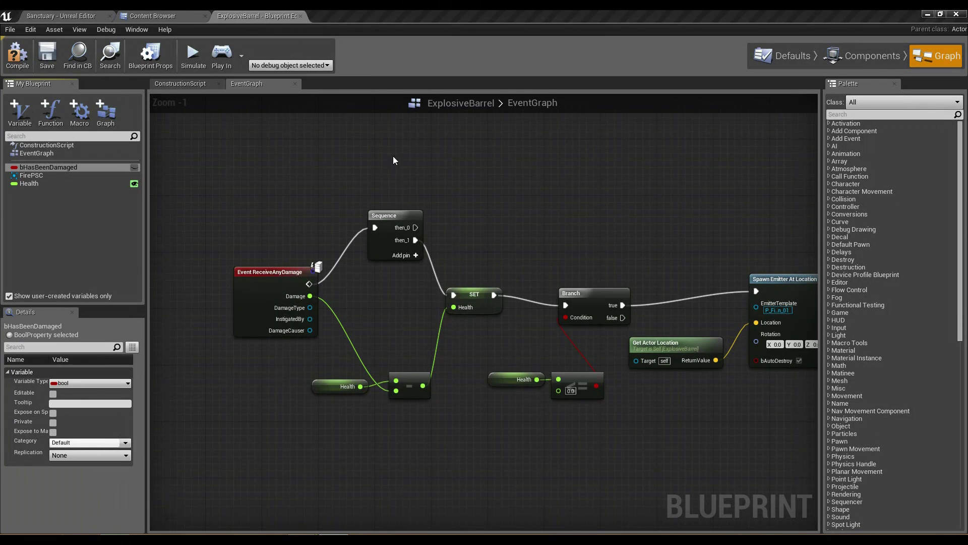
Step: Add a Branch on Sequence then_0 with a bHasBeenDamaged getter as its condition
right_drag(393, 156, 284, 182)
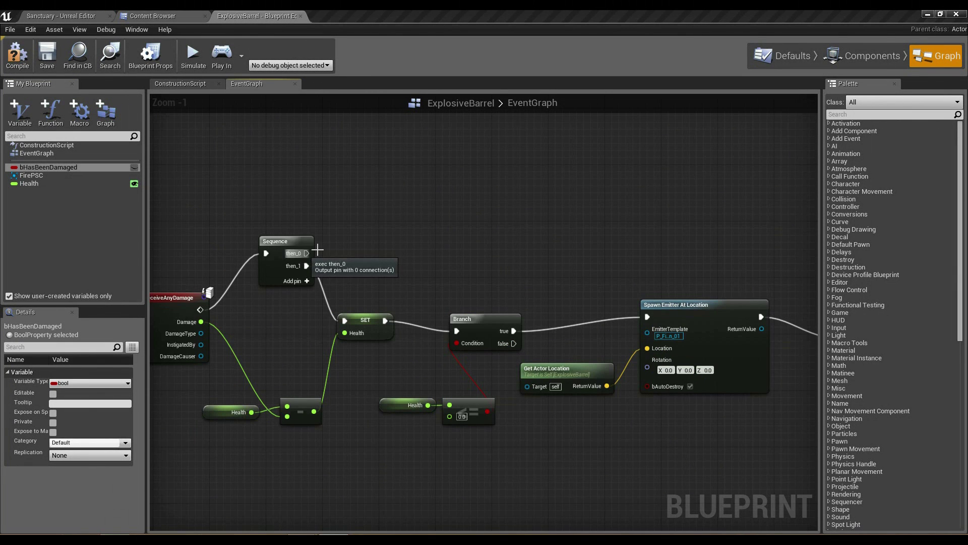
drag(318, 250, 360, 231)
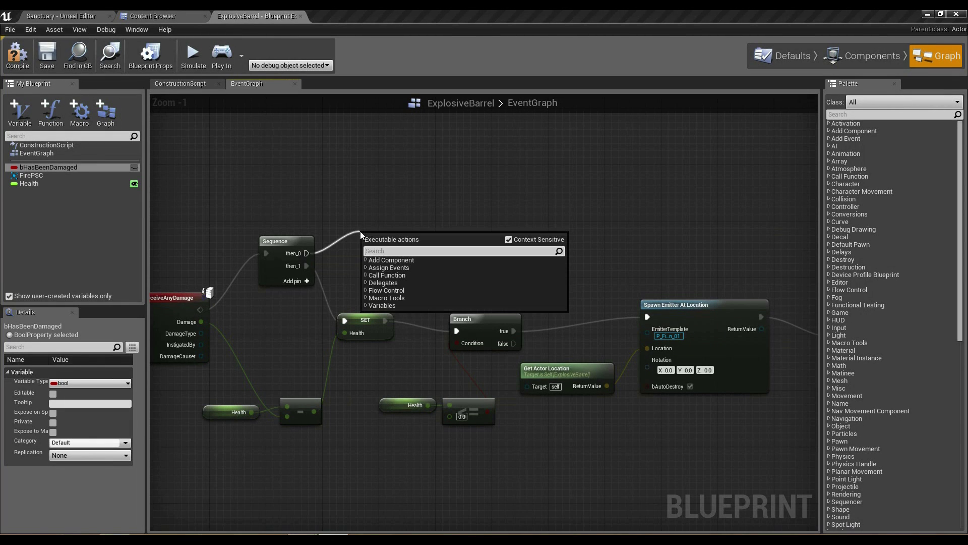
text(branch)
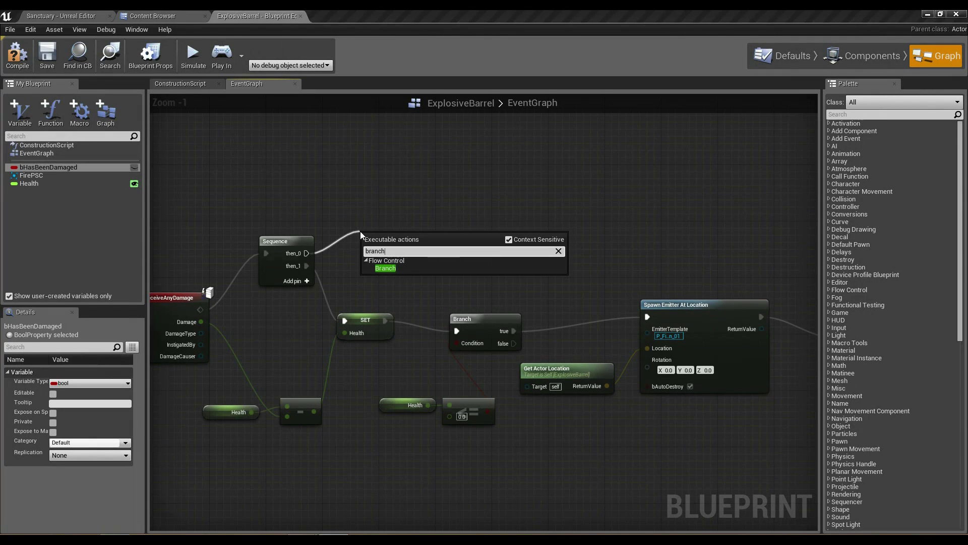
click(389, 270)
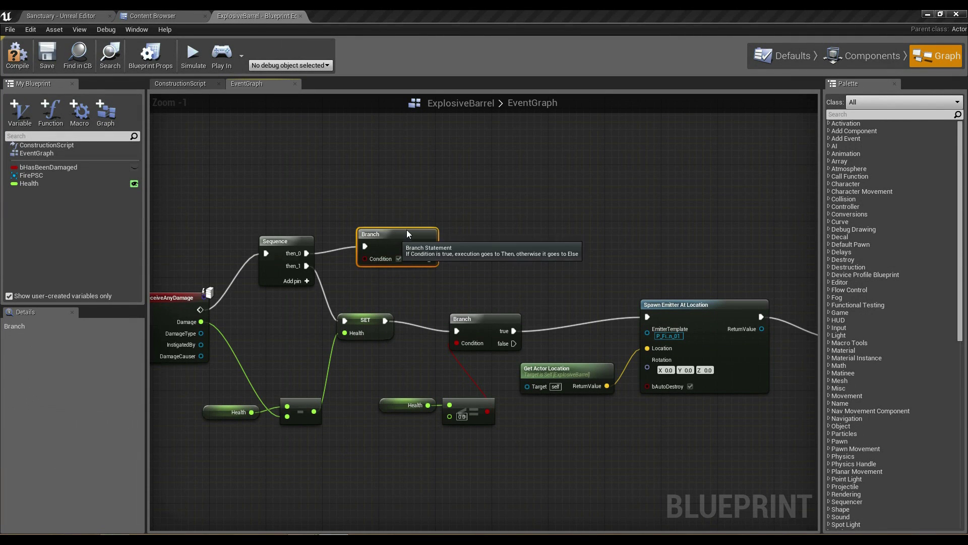
drag(372, 229, 429, 191)
drag(58, 165, 350, 243)
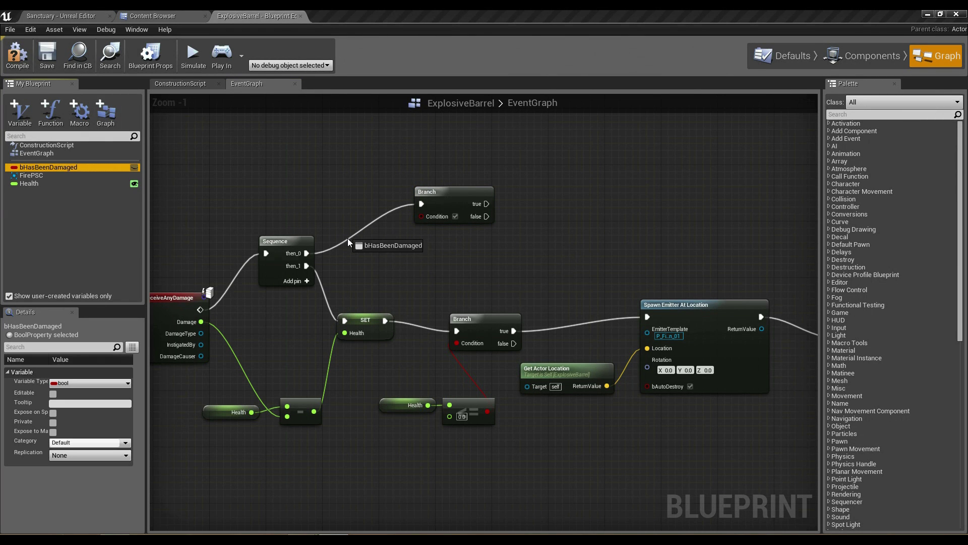
click(359, 253)
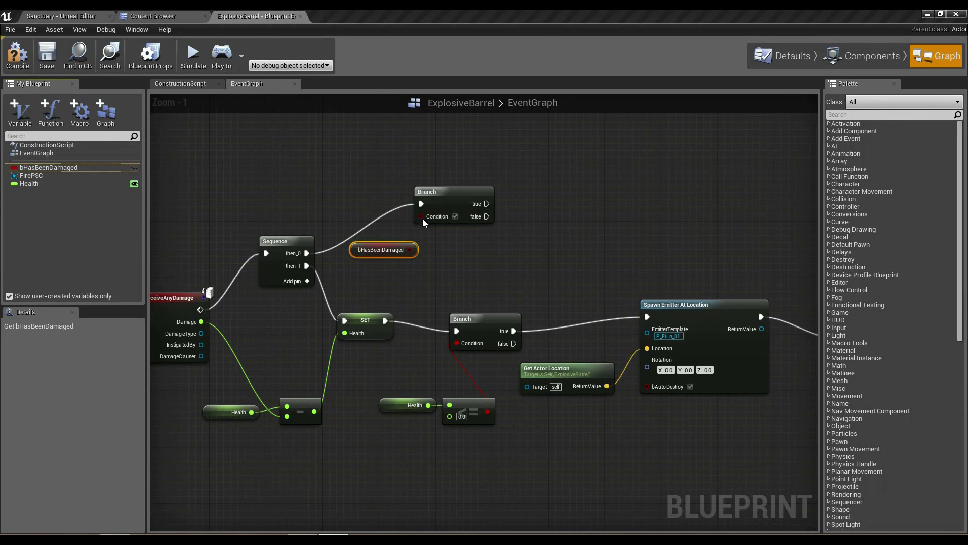
drag(422, 217, 412, 251)
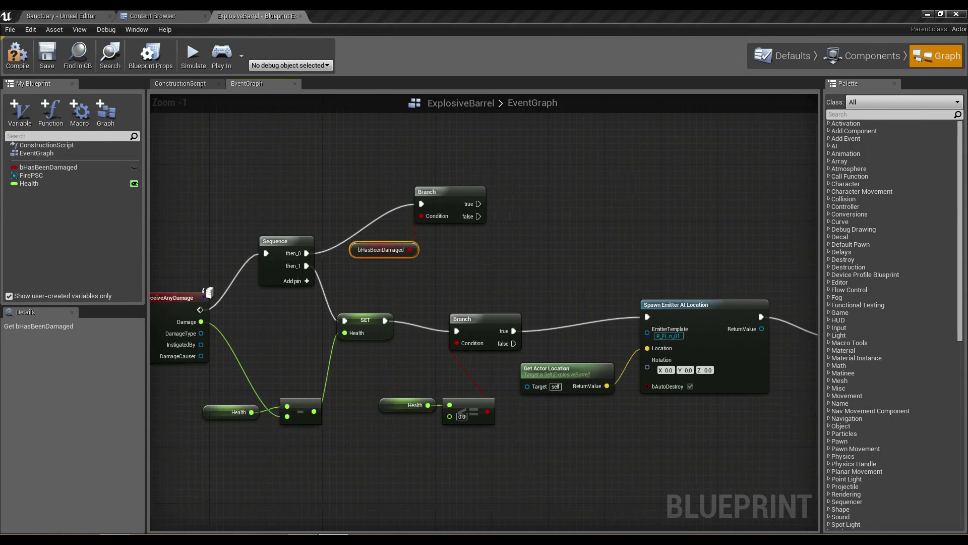
Step: Place a FirePSC getter node in the graph
right_drag(449, 225, 424, 233)
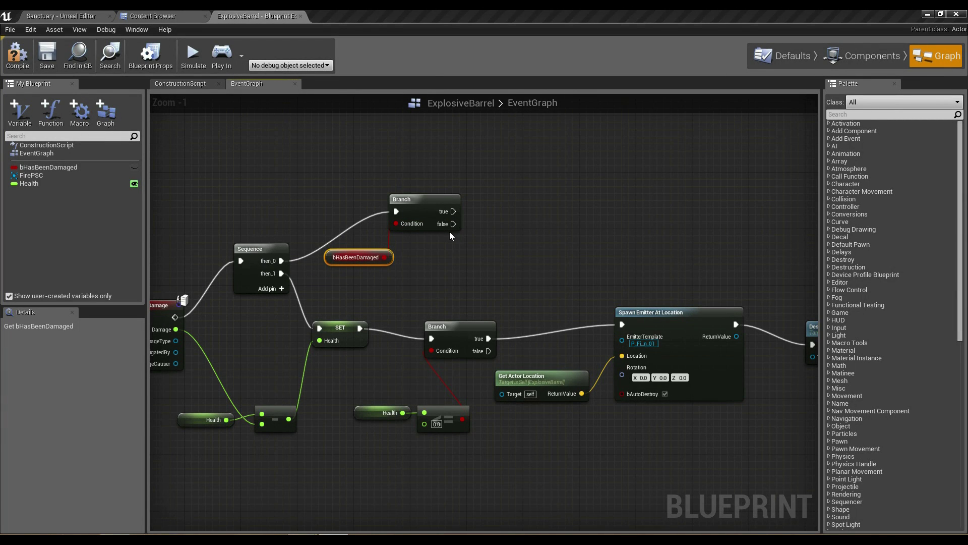
drag(81, 176, 509, 251)
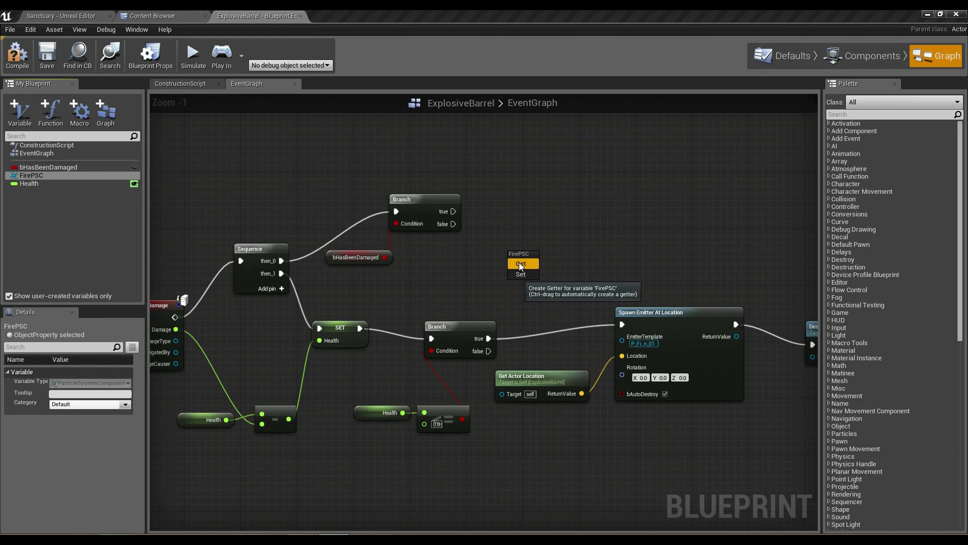
click(521, 264)
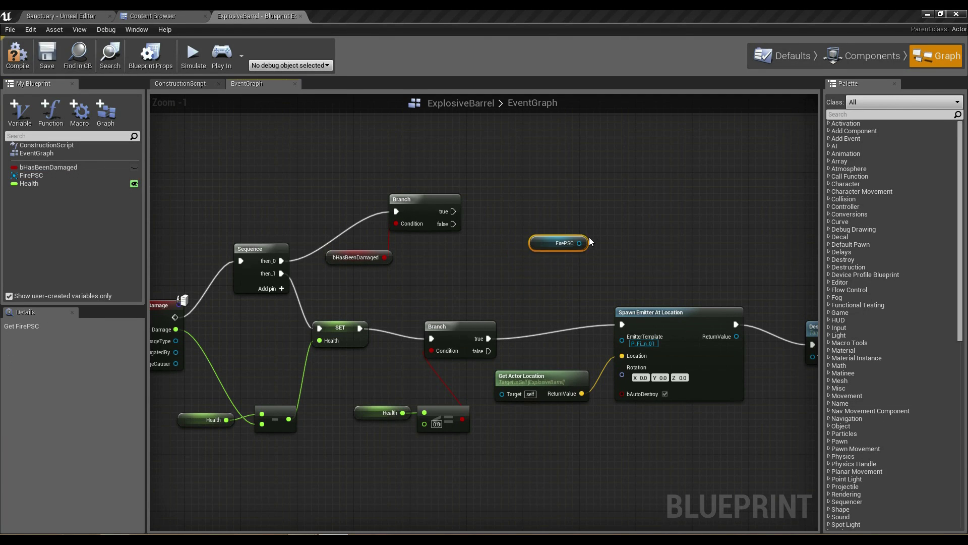
Step: Add an Activate node for FirePSC, driven by the Branch false output
mouse_move(551, 267)
mouse_down()
mouse_move(543, 273)
mouse_move(572, 245)
mouse_up()
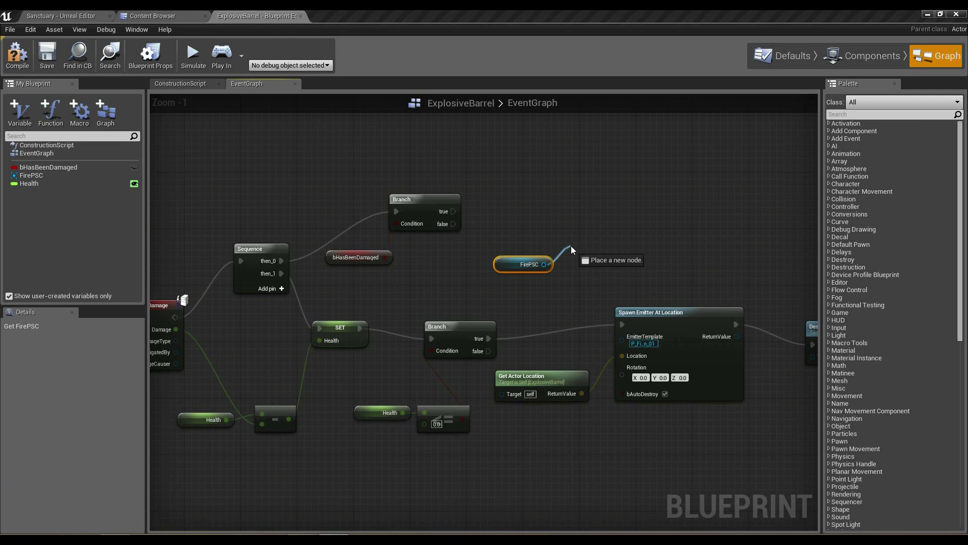
text(activ)
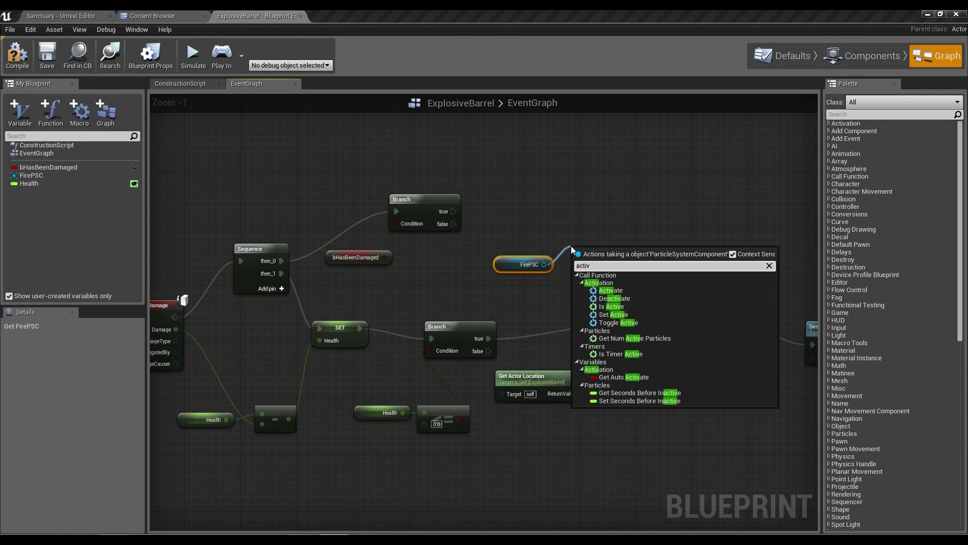
click(603, 290)
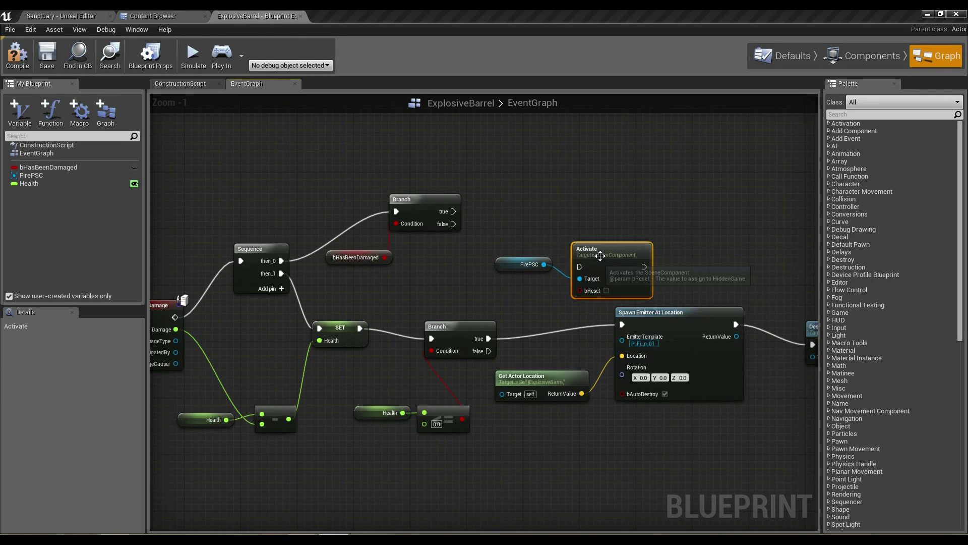
mouse_move(577, 267)
mouse_down()
mouse_move(575, 233)
mouse_move(470, 222)
mouse_up()
right_drag(543, 158, 486, 163)
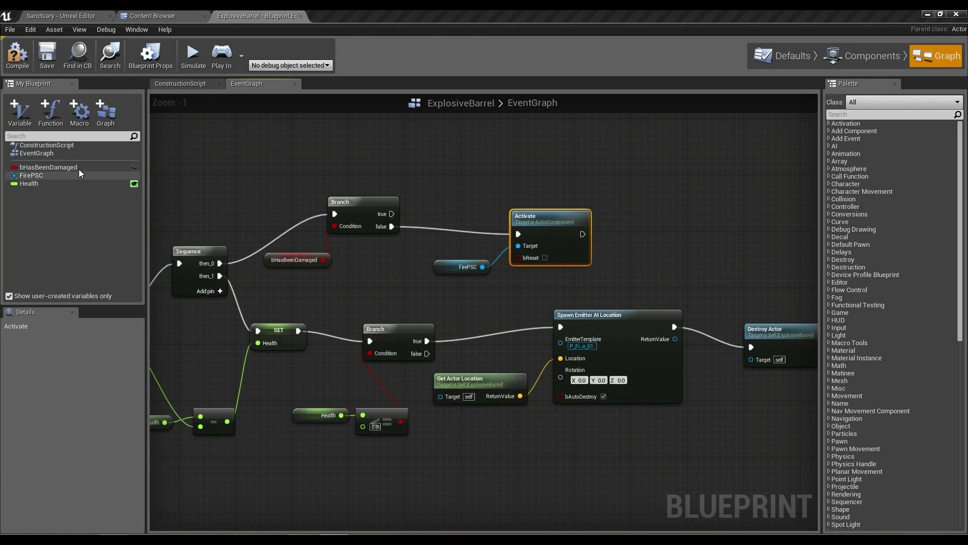
Step: Chain a bHasBeenDamaged setter set to true after Activate, then compile
drag(79, 168, 637, 254)
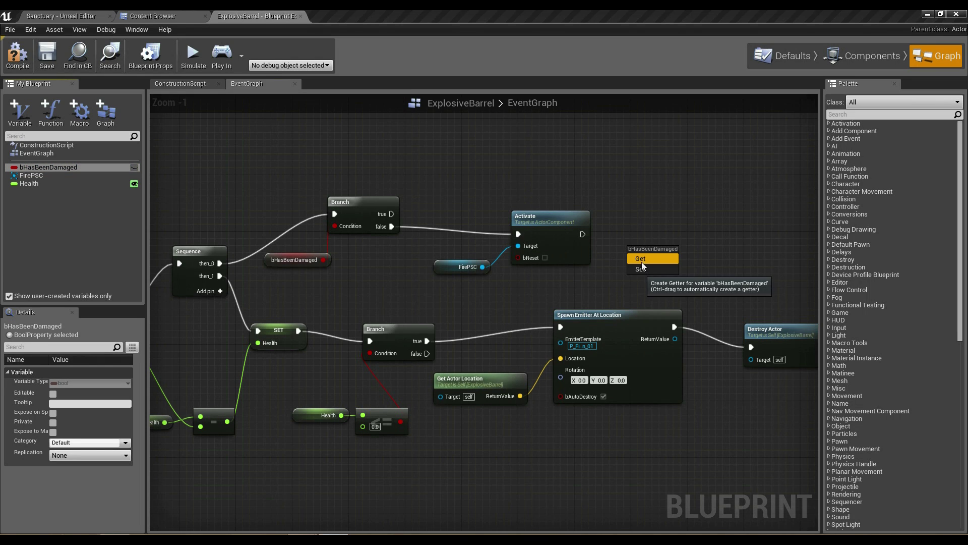
click(641, 268)
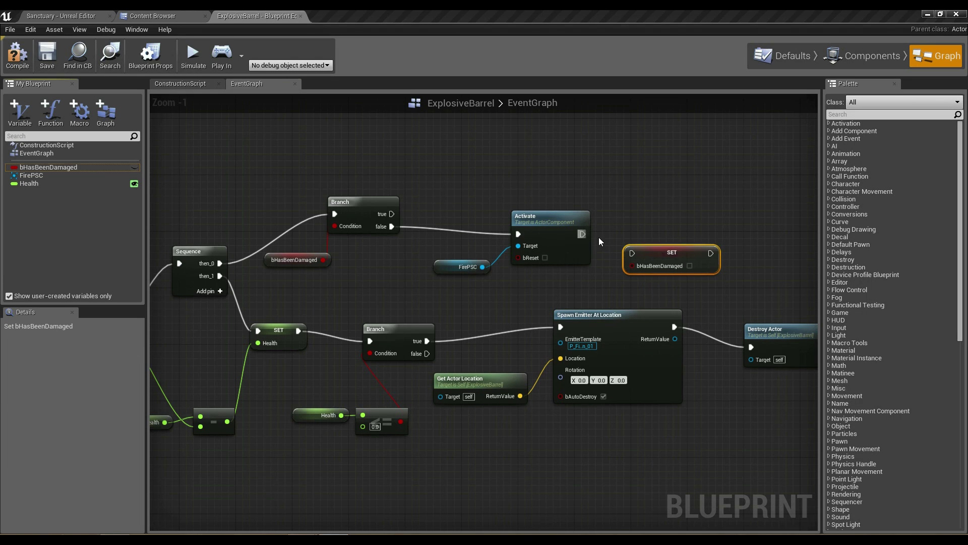
click(582, 236)
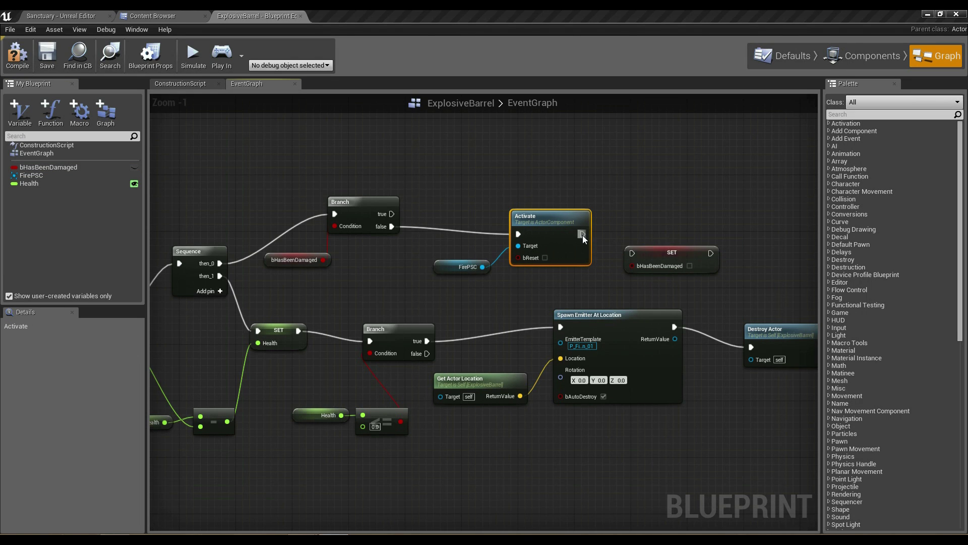
drag(582, 235, 633, 253)
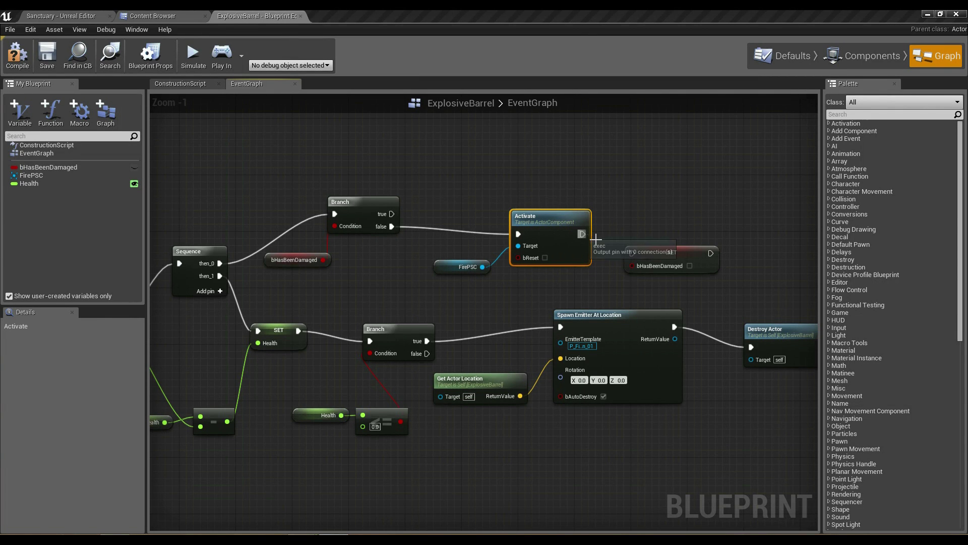
click(689, 265)
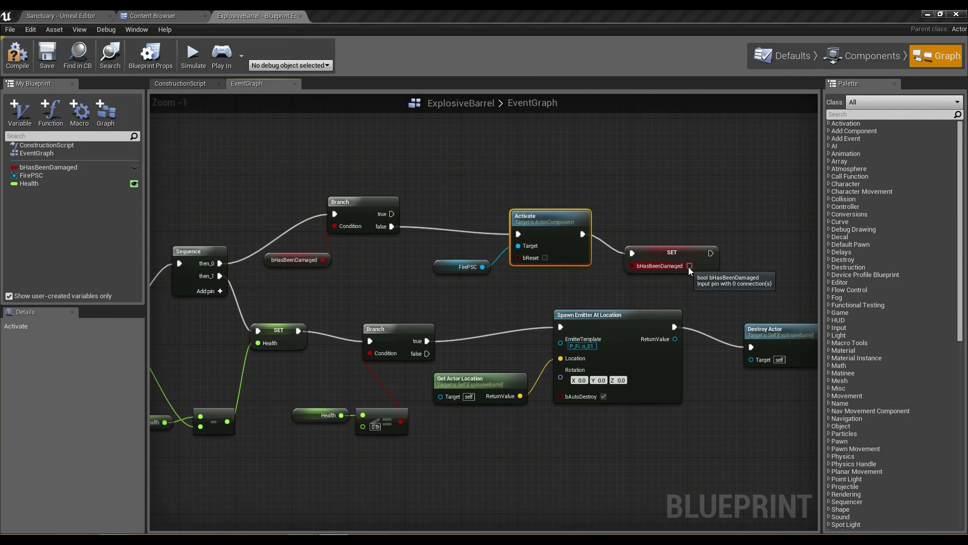
right_drag(379, 189, 422, 179)
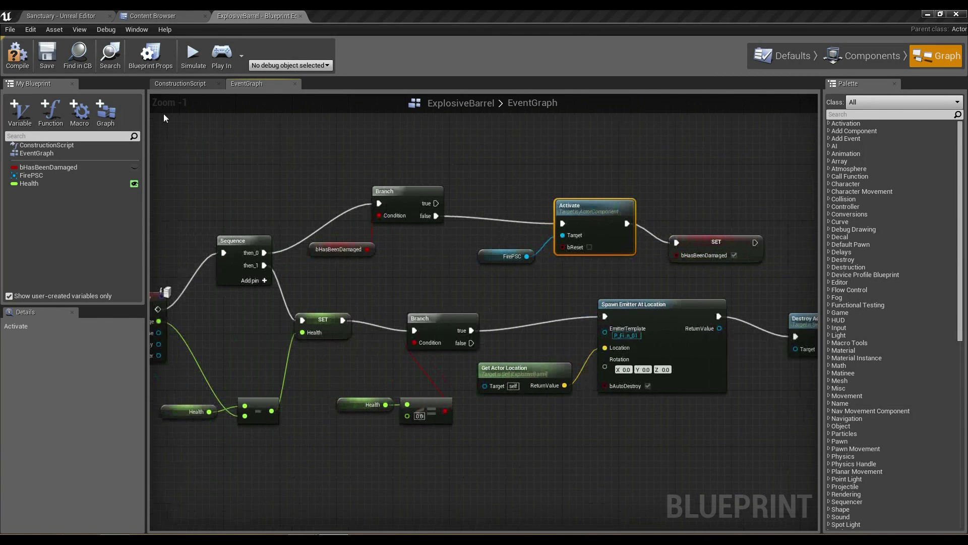
click(17, 55)
Step: Reconnect the Branch false pin to Activate, then return to the Sanctuary level
right_drag(227, 147, 314, 125)
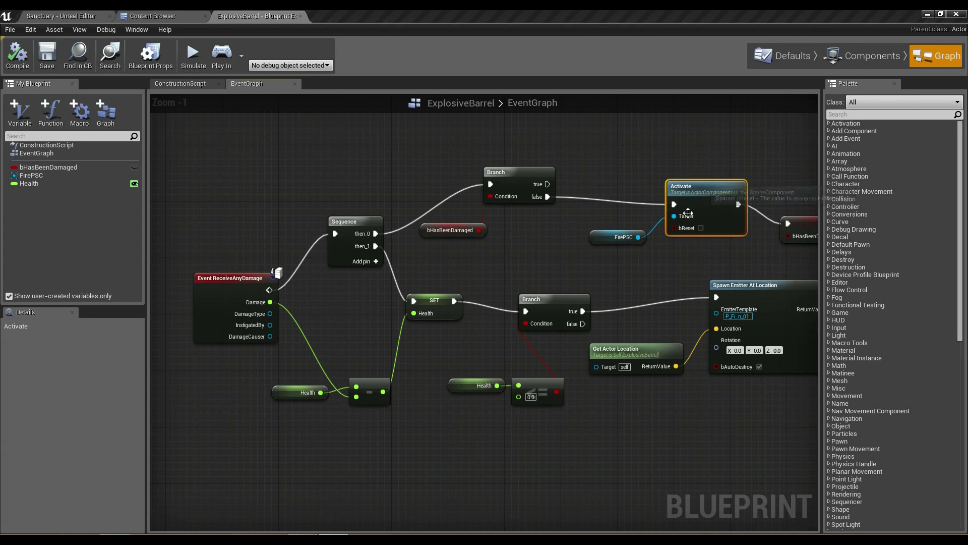
drag(545, 195, 660, 204)
right_drag(783, 163, 696, 157)
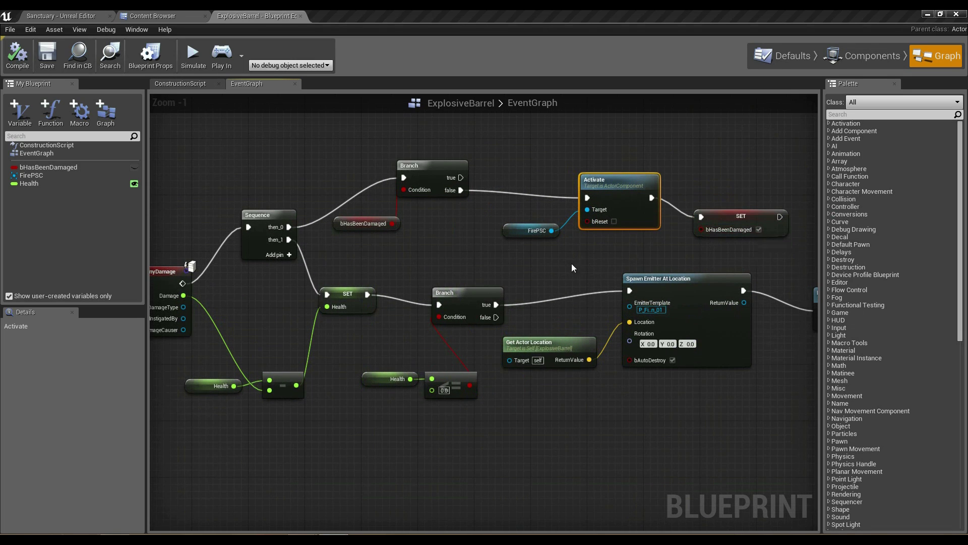
right_drag(369, 202, 474, 176)
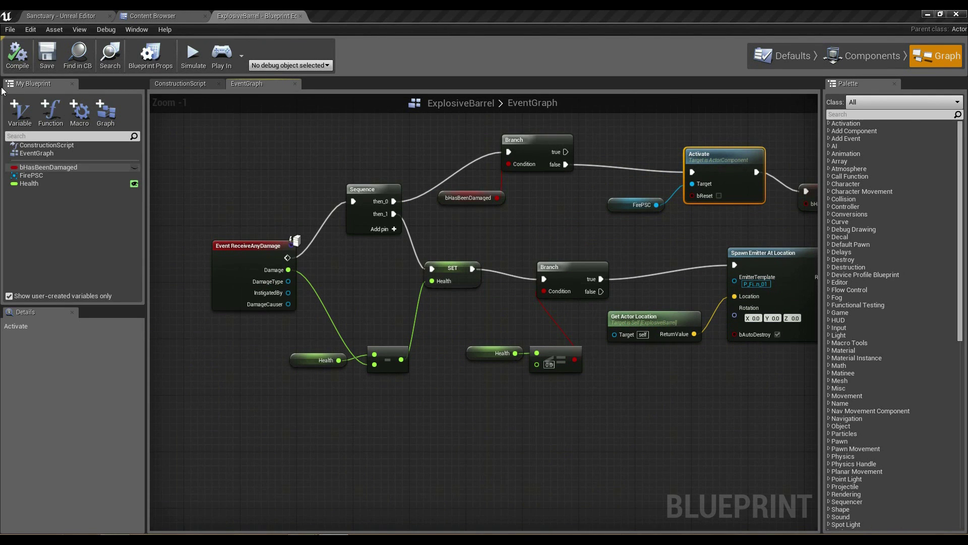
click(68, 16)
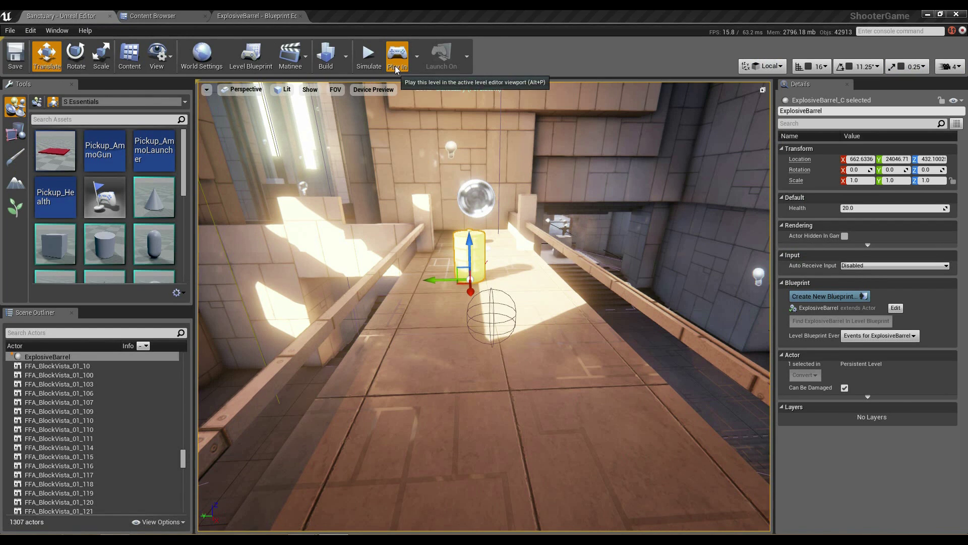
Step: Play Sanctuary, shoot the barrel until it burns and explodes, then reopen the blueprint
click(395, 66)
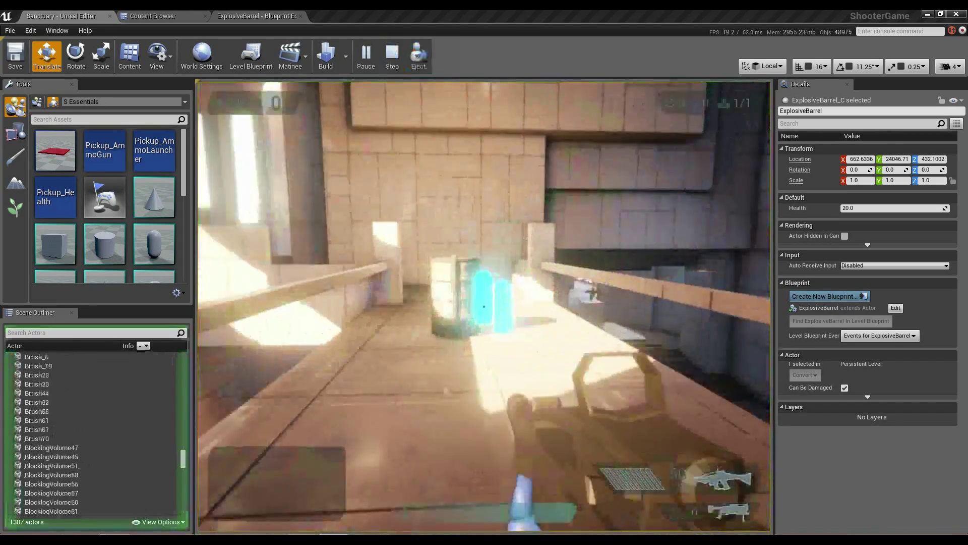
right_click(484, 318)
click(484, 306)
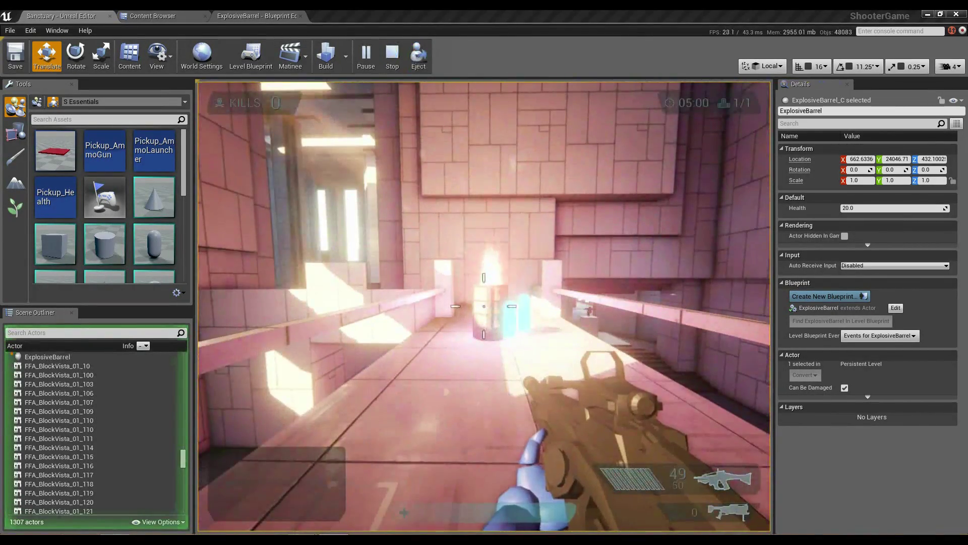
key(s)
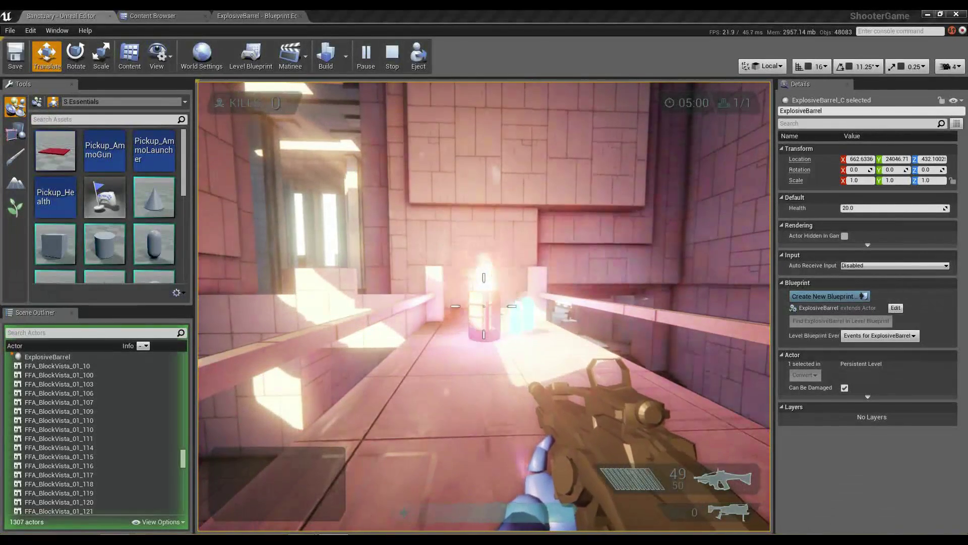
right_click(483, 305)
click(483, 306)
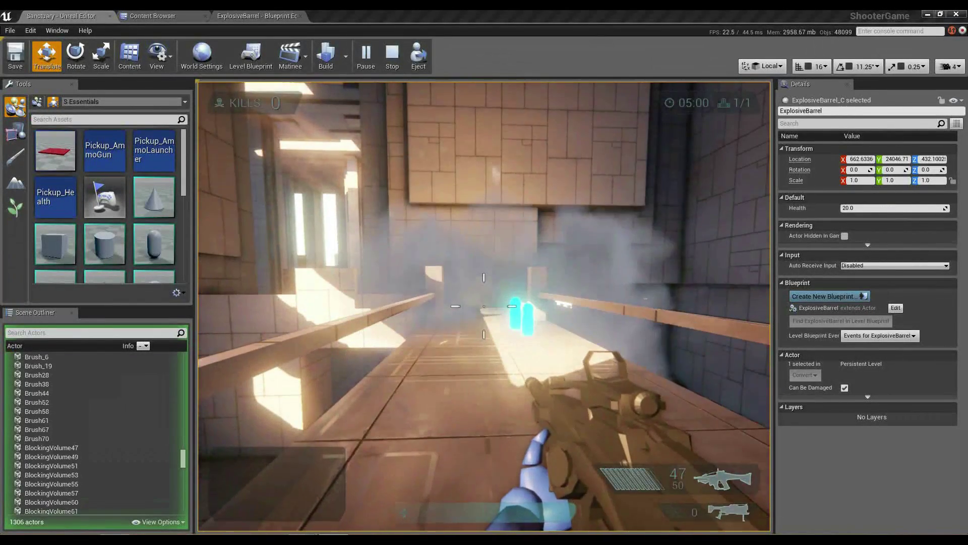
key(Escape)
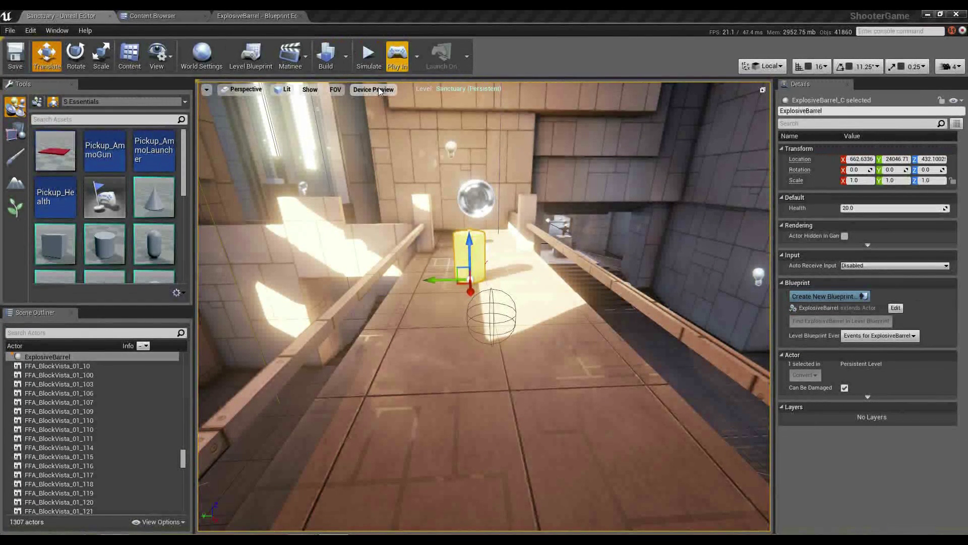
click(281, 16)
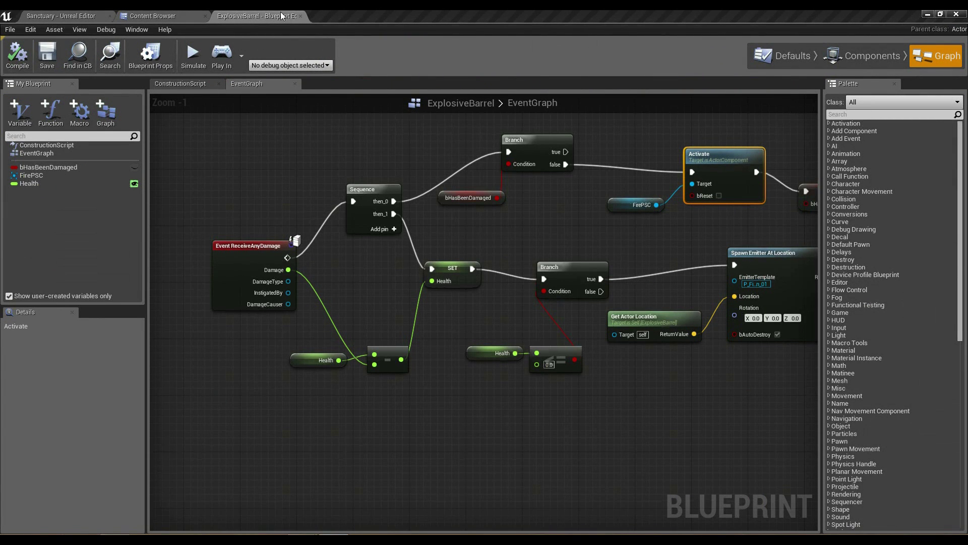
Step: Add an Event ReceiveTick node to the ExplosiveBarrel event graph via Add Event
right_drag(249, 141, 246, 256)
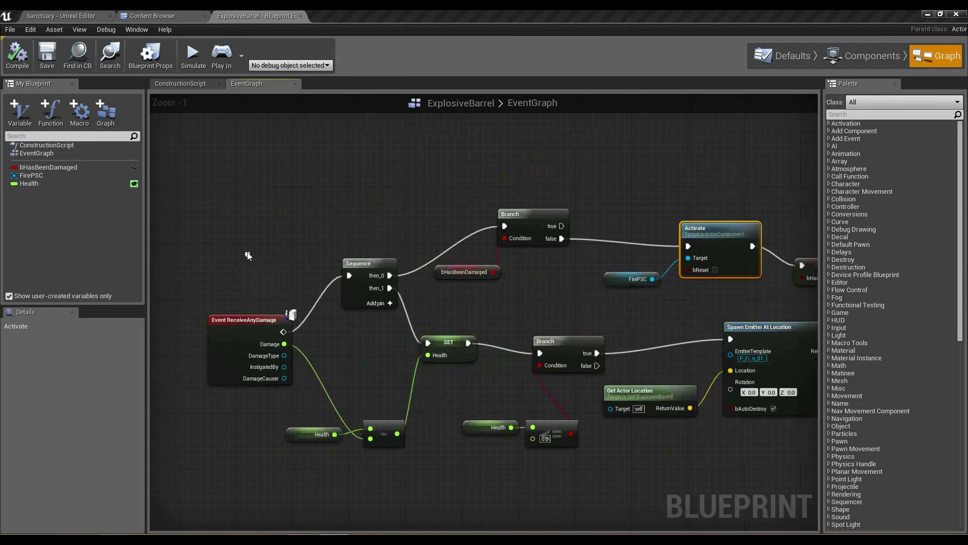
right_click(257, 127)
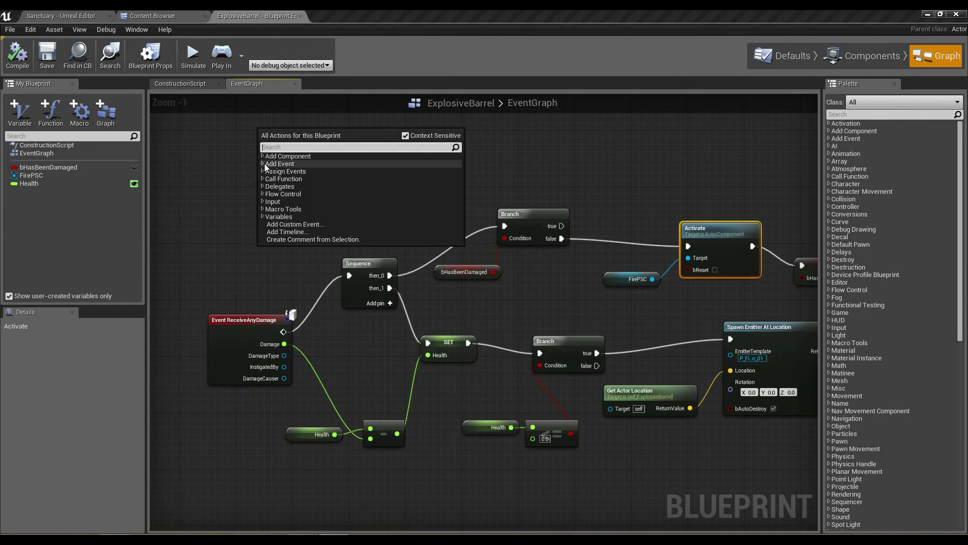
click(264, 164)
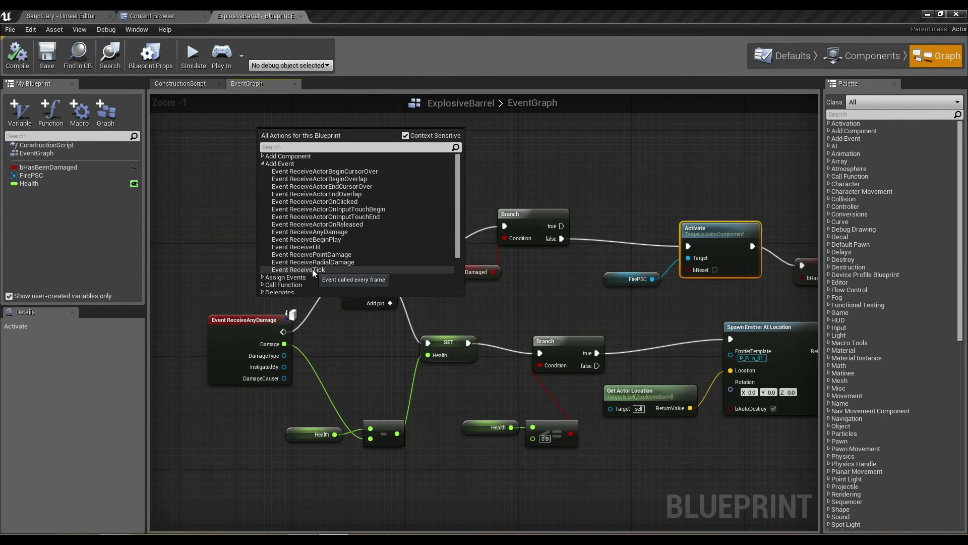
key(Escape)
right_drag(398, 170, 441, 229)
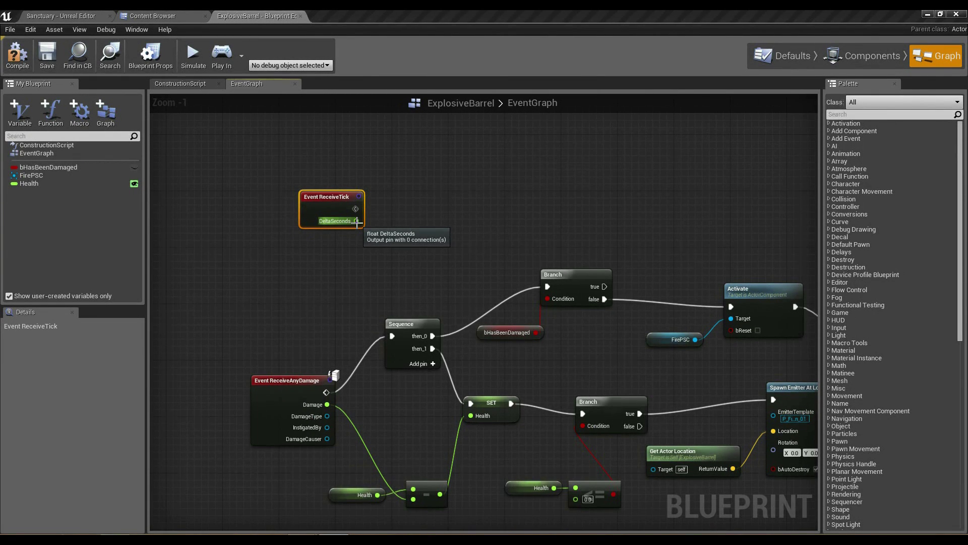
Step: Create a new float variable named DamagePerSecond
right_click(22, 226)
click(54, 238)
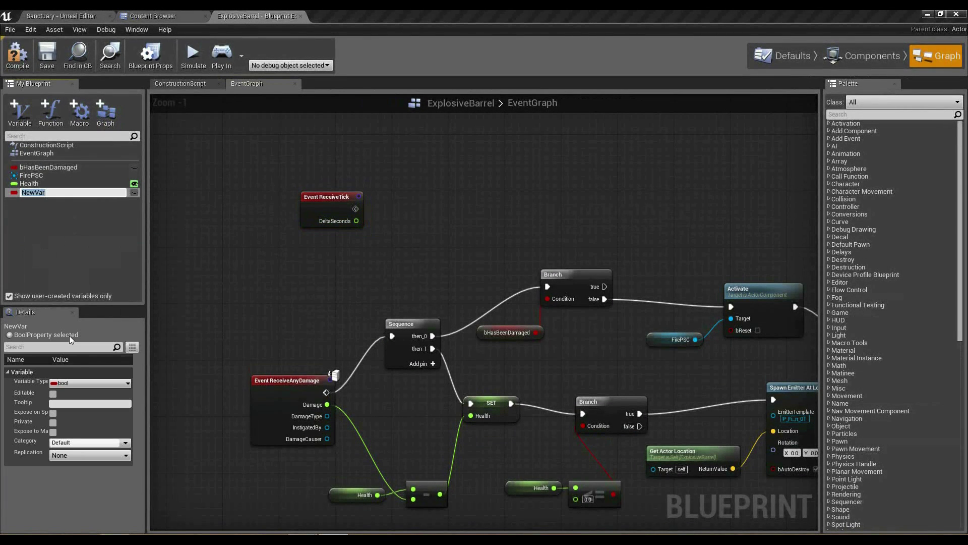
click(74, 384)
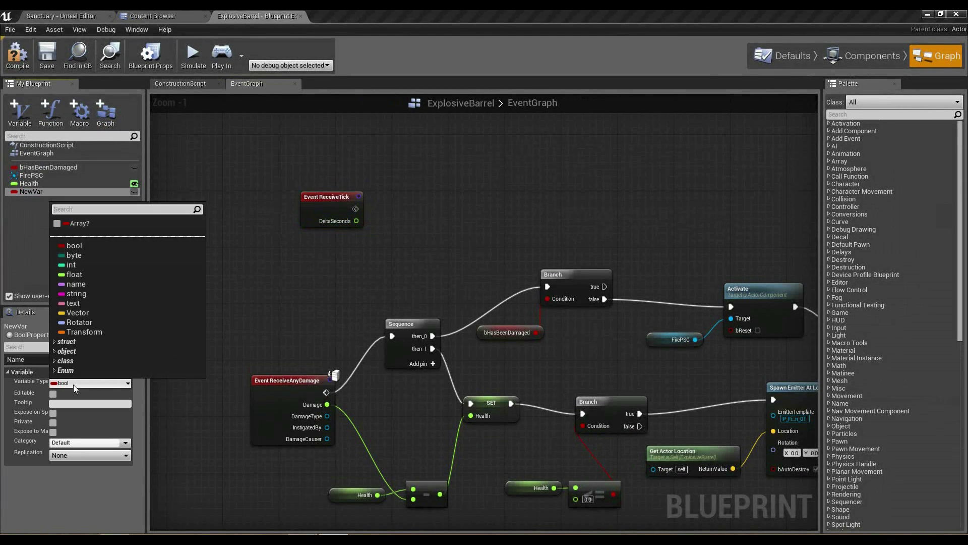
click(72, 275)
right_click(57, 193)
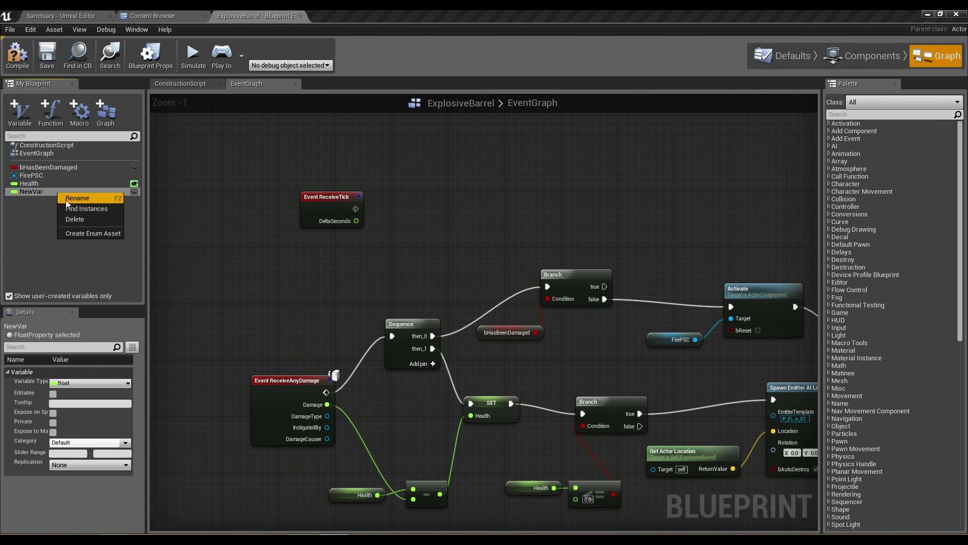
click(66, 200)
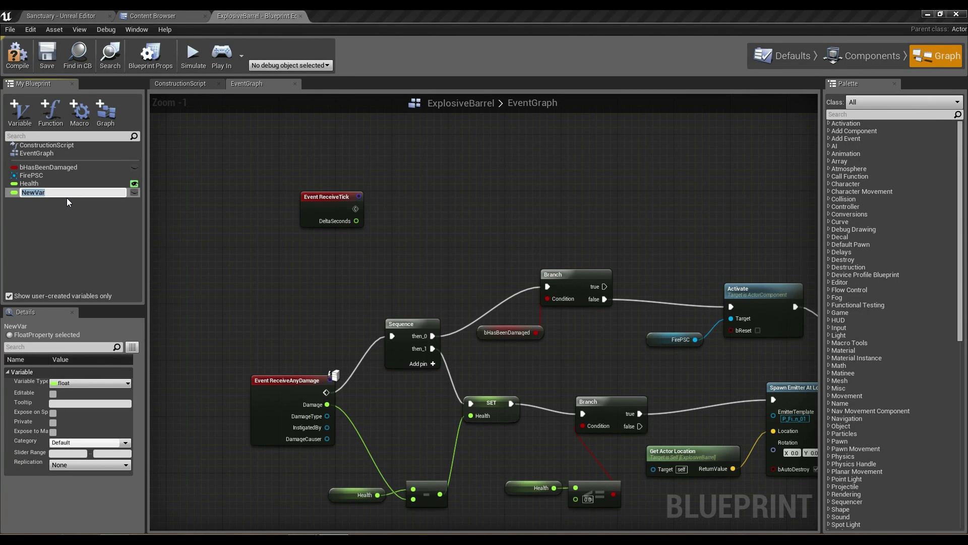
text(DamagePerSec)
text(ond)
key(Return)
Step: Make DamagePerSecond editable, add its damage-per-second tooltip, and compile
click(52, 394)
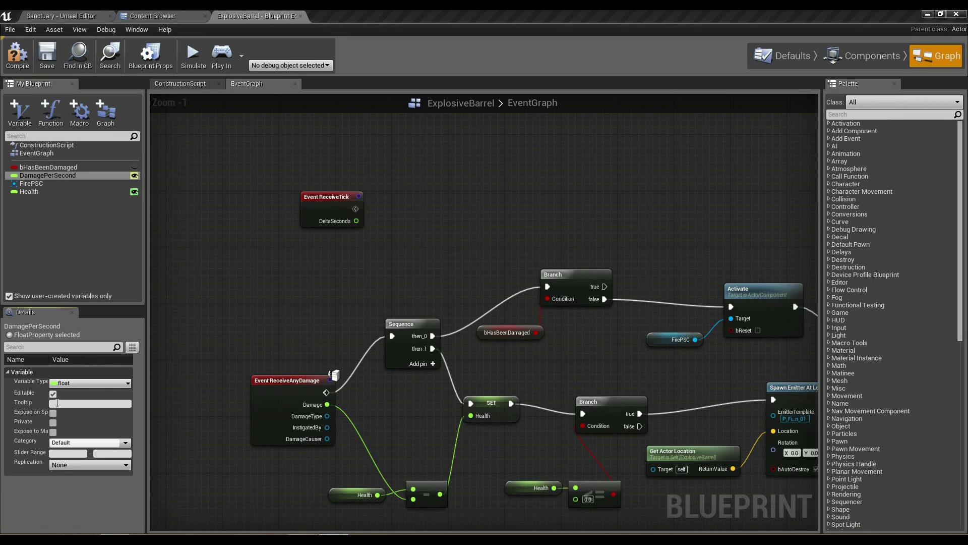
text(Da)
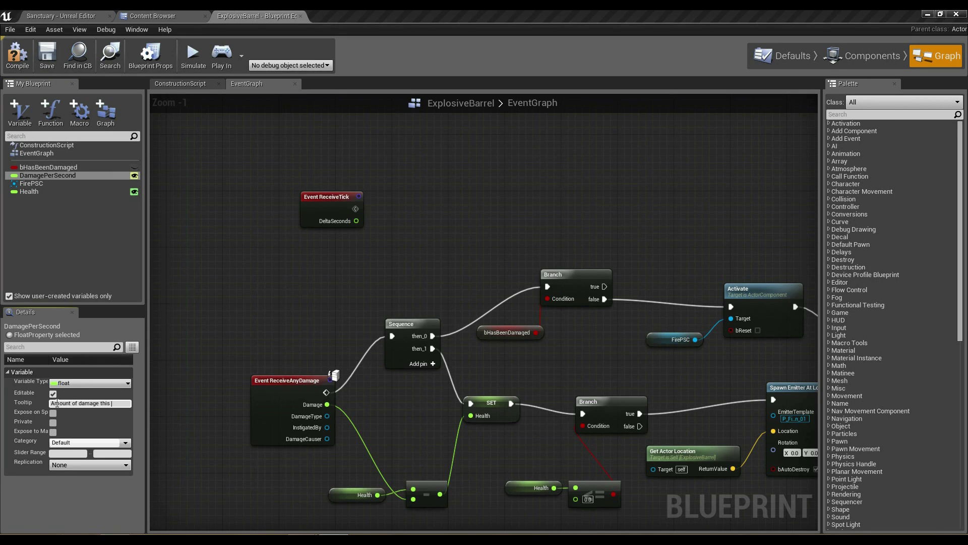
text(l takes per )
text(second when its on fire)
key(Return)
click(9, 61)
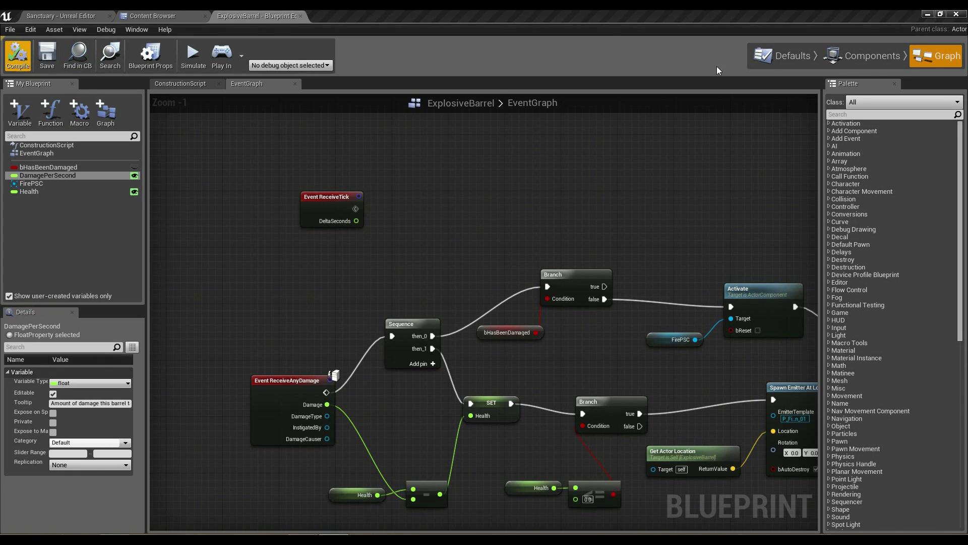
Step: Set Damage Per Second's default to 2.0 in Defaults, then return to the graph
click(774, 57)
text(2)
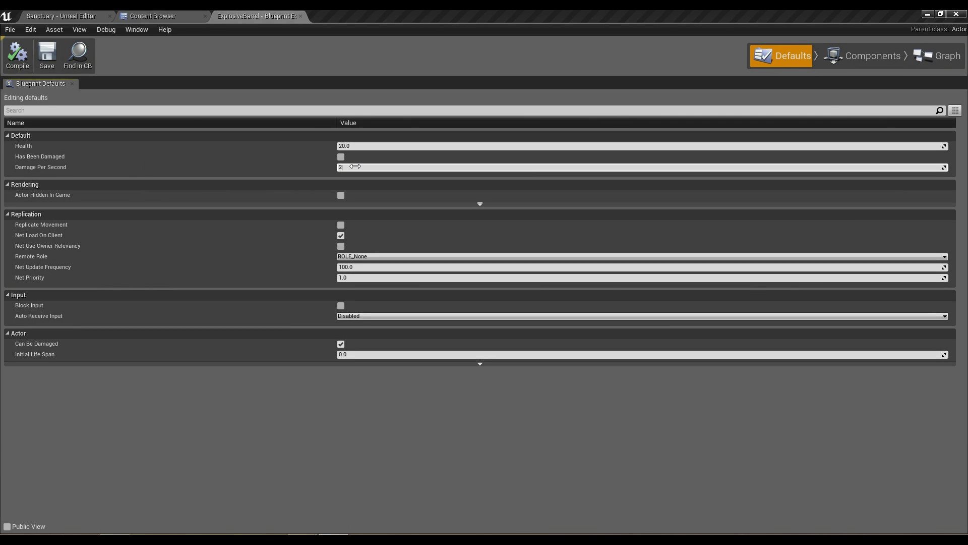
key(Return)
click(939, 55)
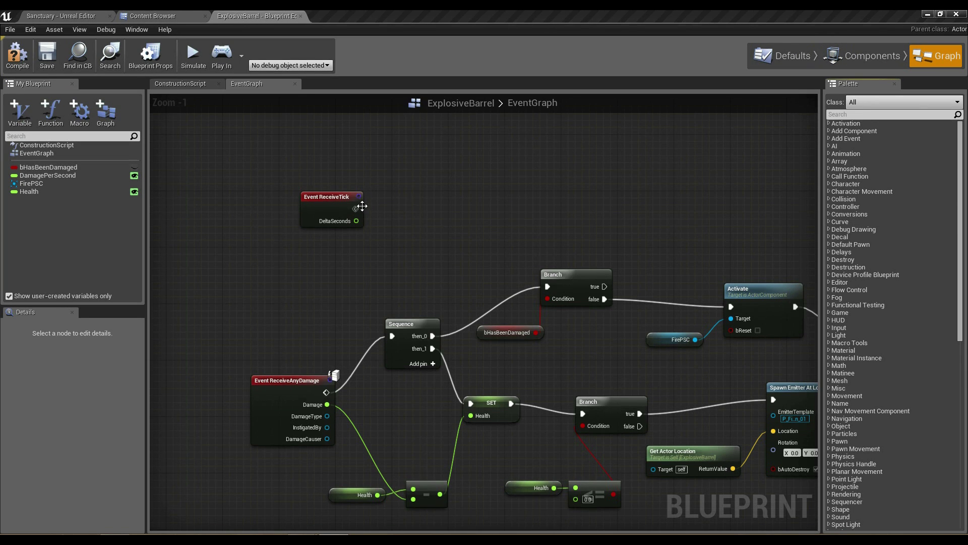
Step: Connect ReceiveTick to a new Branch whose Condition is a bHasBeenDamaged getter
mouse_move(363, 207)
mouse_down()
mouse_move(390, 187)
mouse_move(380, 206)
mouse_up()
text(branch)
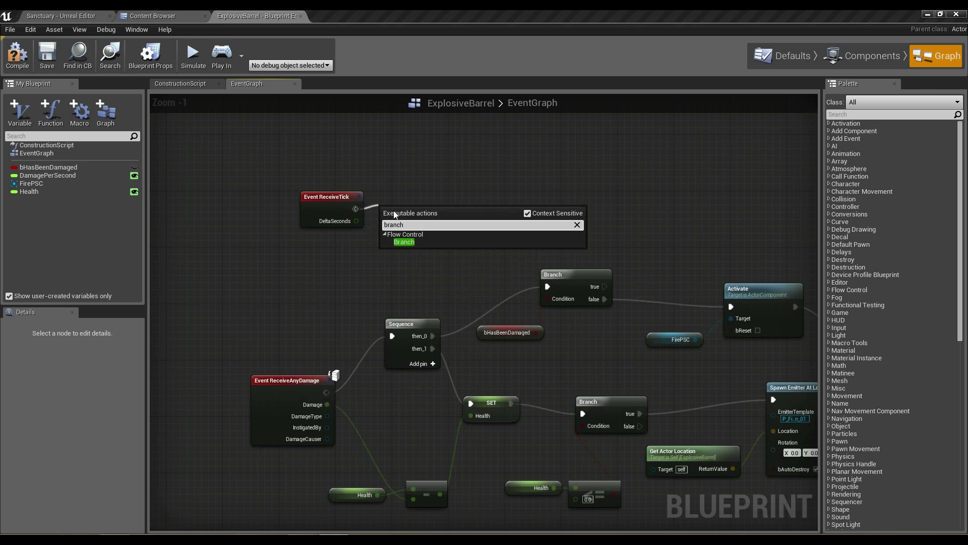
click(402, 243)
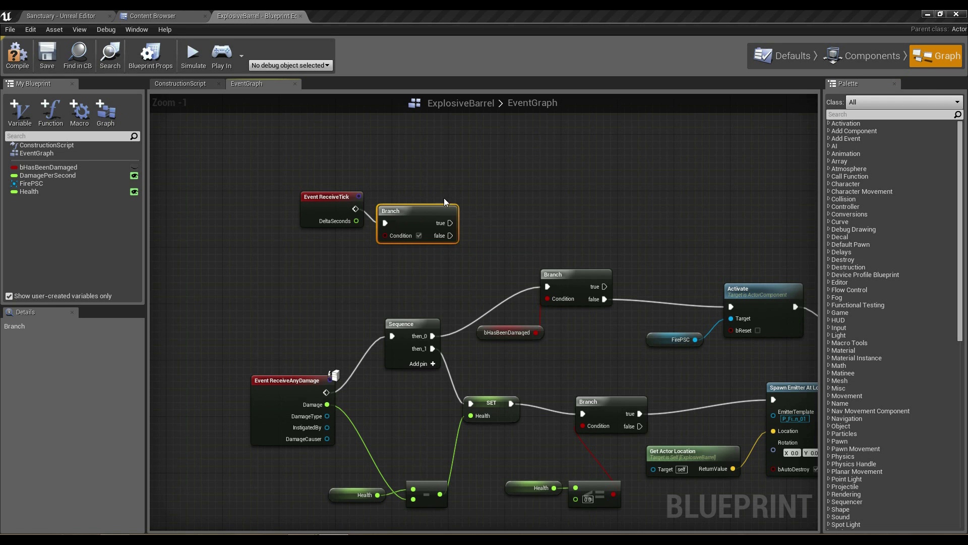
drag(447, 203, 469, 181)
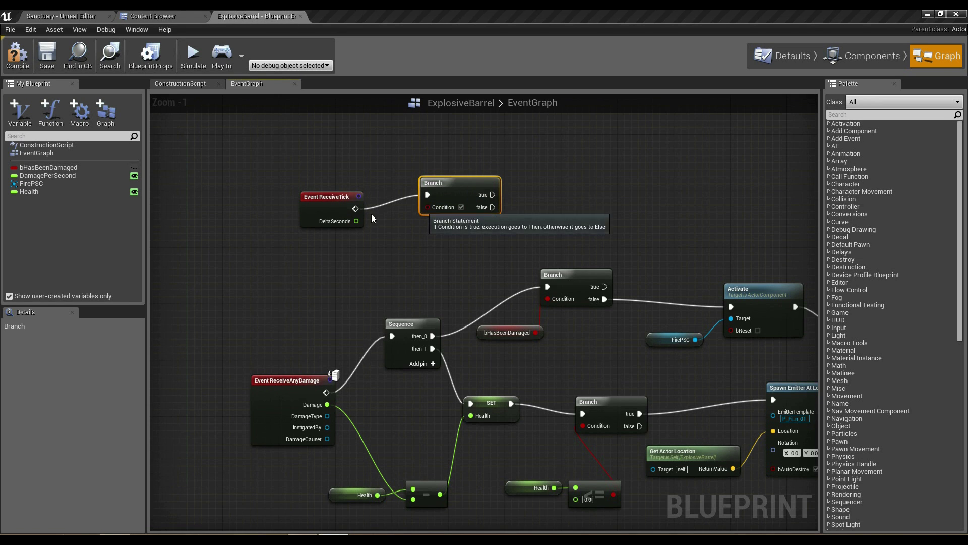
mouse_move(49, 167)
mouse_down()
mouse_move(360, 252)
mouse_move(428, 207)
mouse_up()
click(375, 262)
right_drag(597, 212, 505, 218)
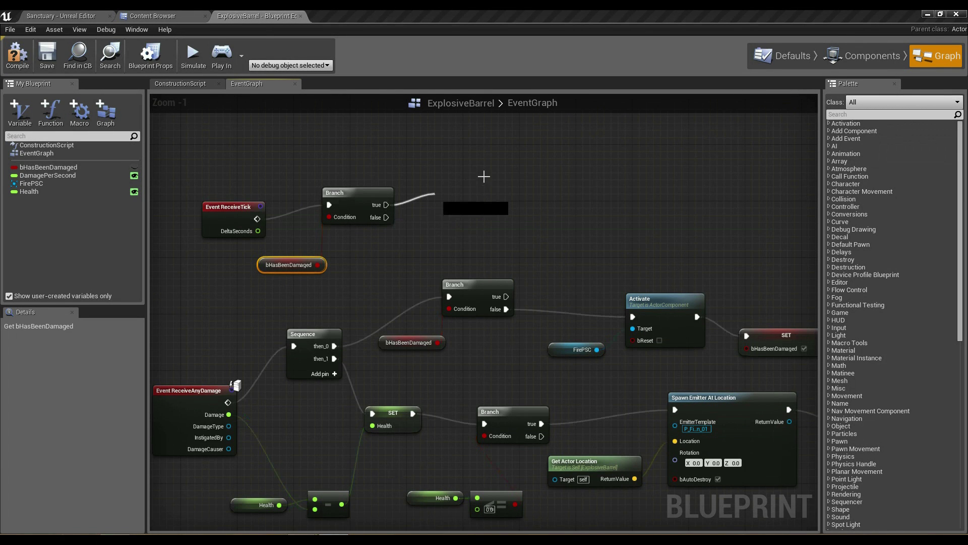
Step: Add an Apply Damage node on the Branch's true output
drag(384, 204, 491, 175)
text(damage)
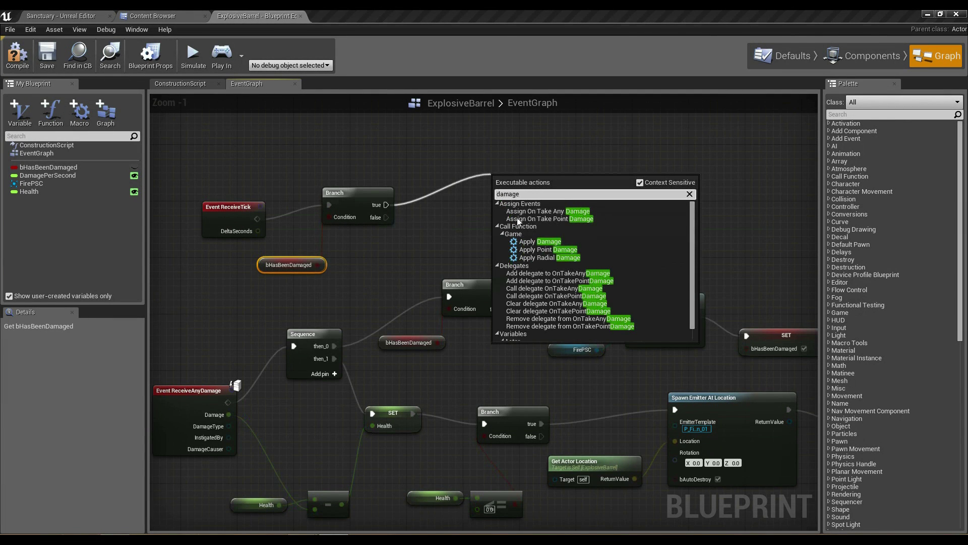
click(539, 242)
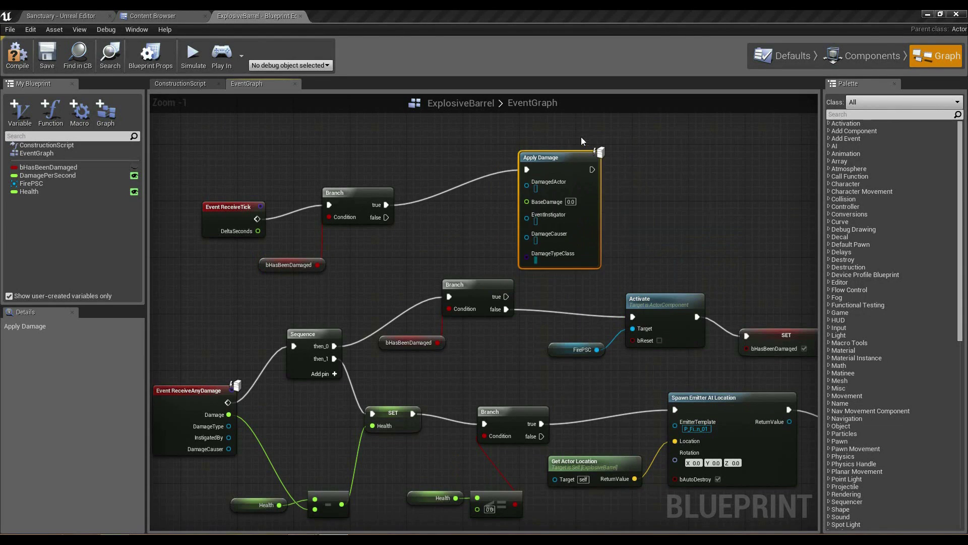
drag(534, 180, 583, 129)
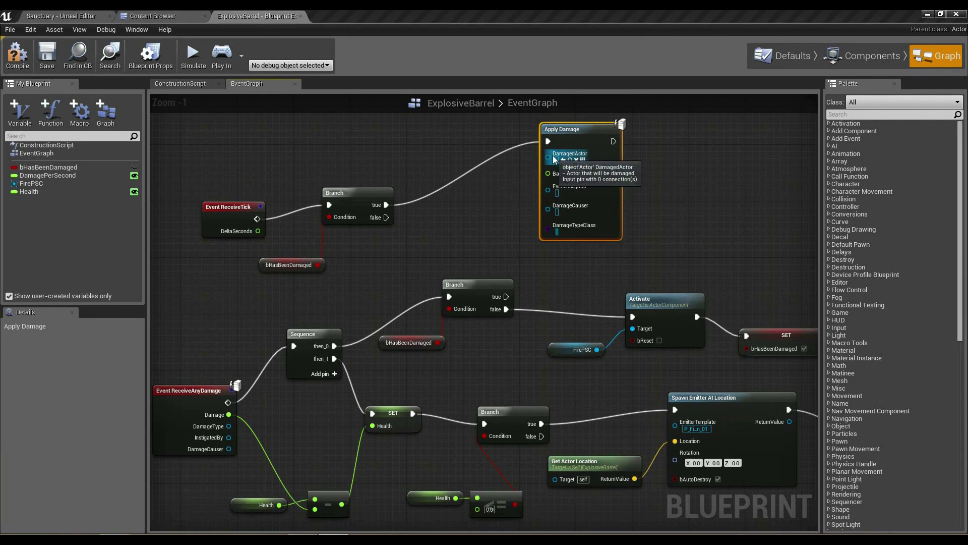
Step: Wire Self into DamagedActor and DamageCauser, and set DamageTypeClass to ShooterDamageType
drag(548, 155, 462, 156)
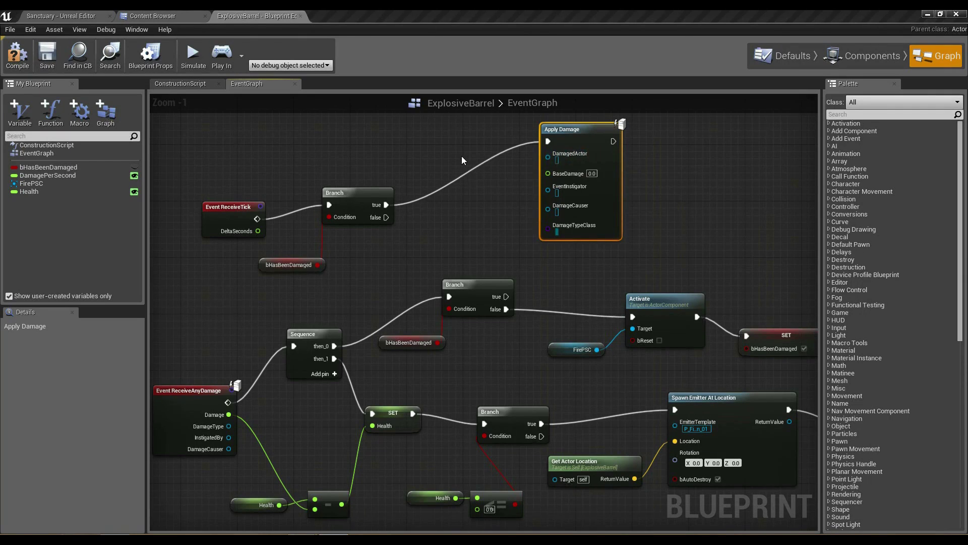
text(self)
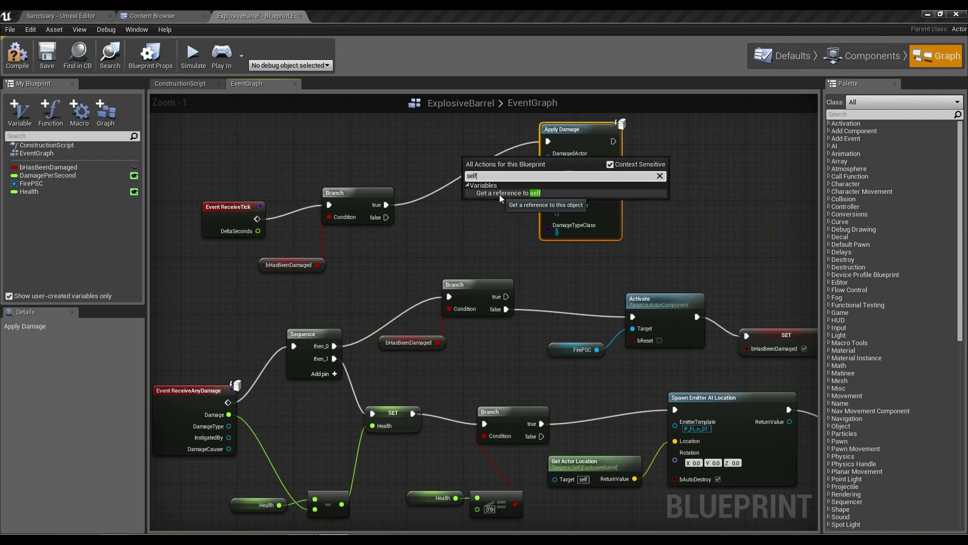
click(500, 193)
drag(512, 165, 546, 154)
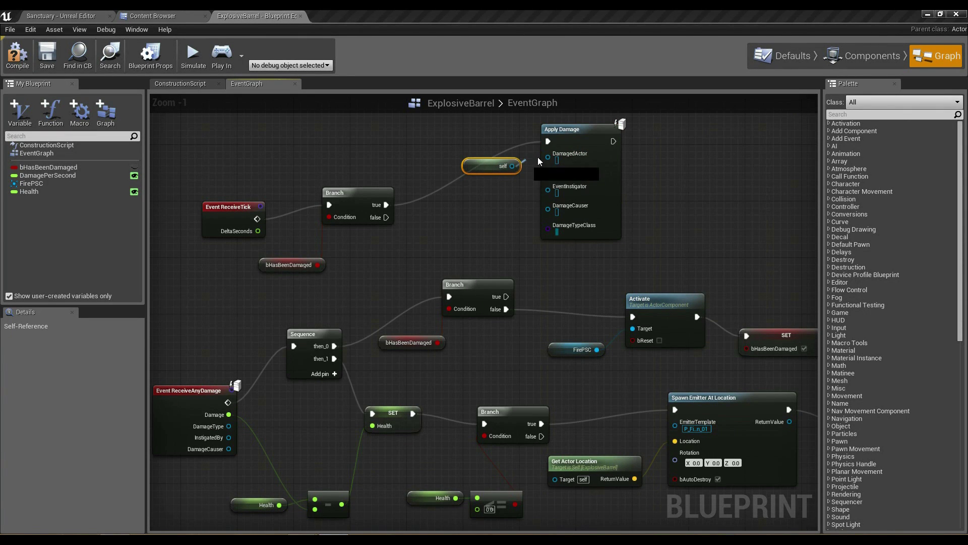
drag(476, 162, 463, 145)
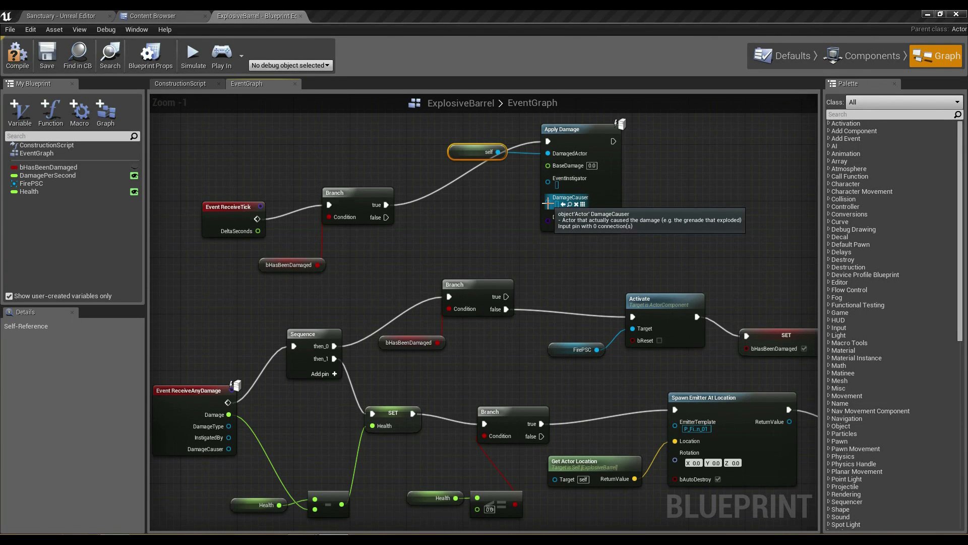
drag(548, 199, 499, 153)
click(562, 217)
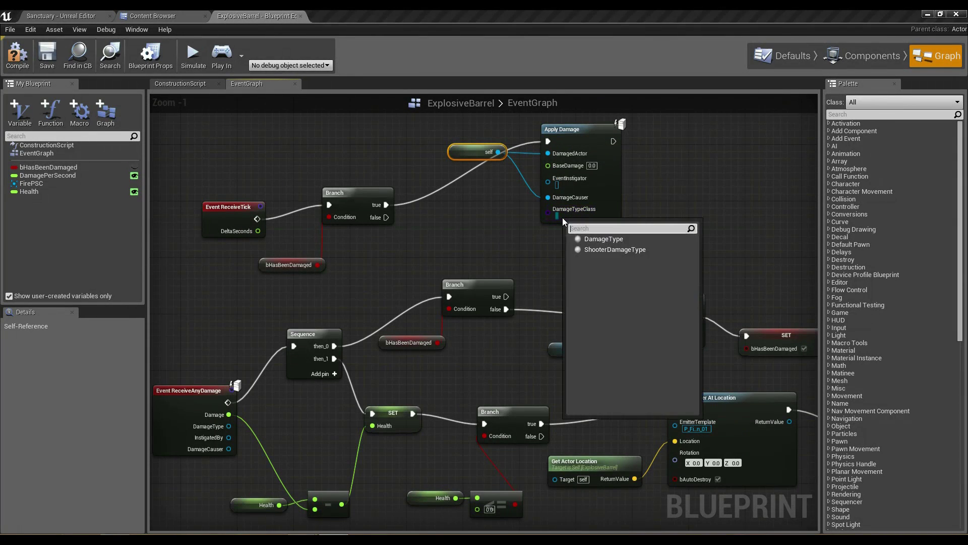
click(594, 250)
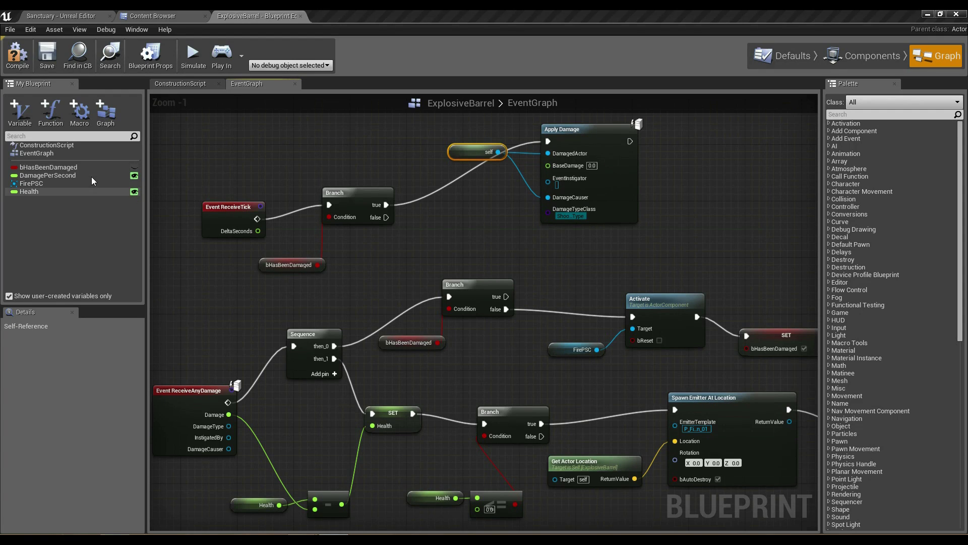
Step: Add a DamagePerSecond getter feeding a new float multiply node
drag(91, 176, 439, 246)
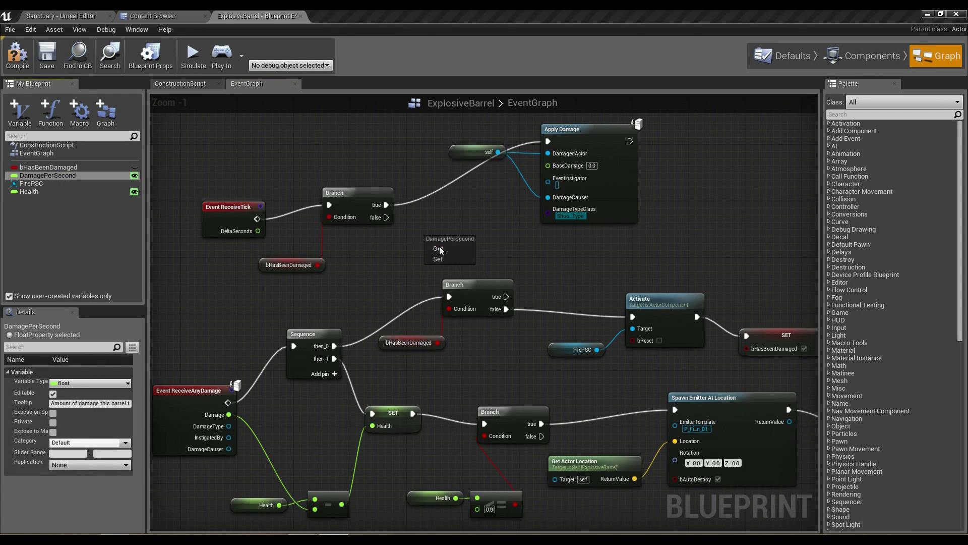
click(450, 251)
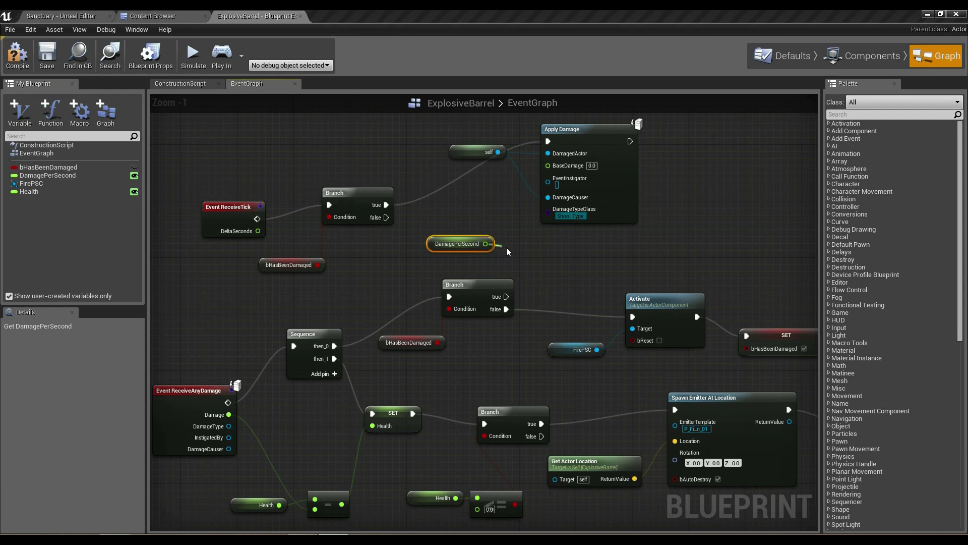
drag(486, 243, 512, 249)
text(x)
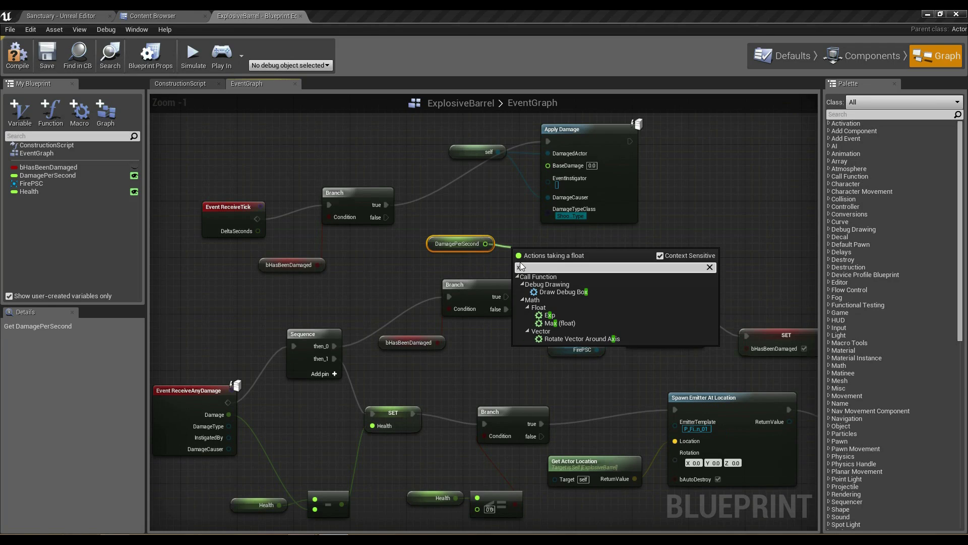
key(BackSpace)
text(*)
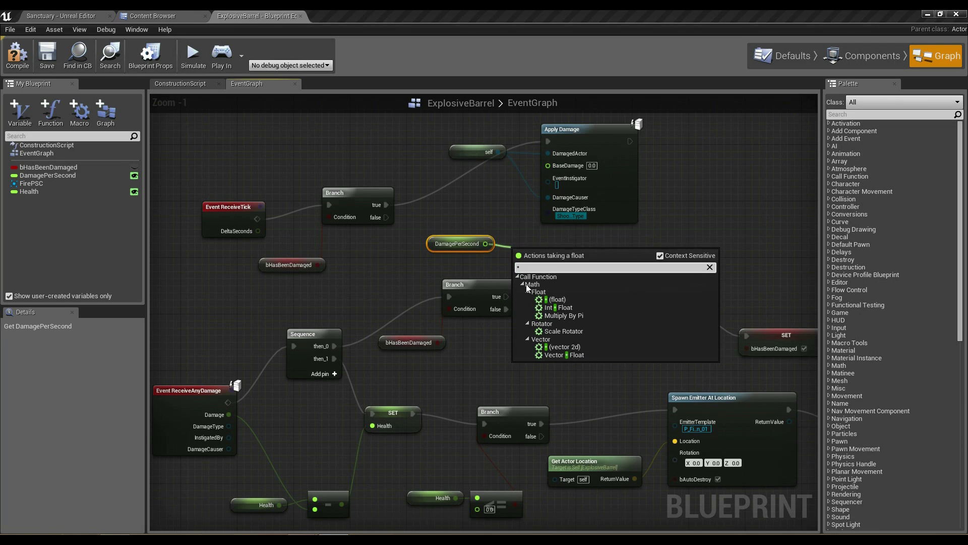
click(539, 300)
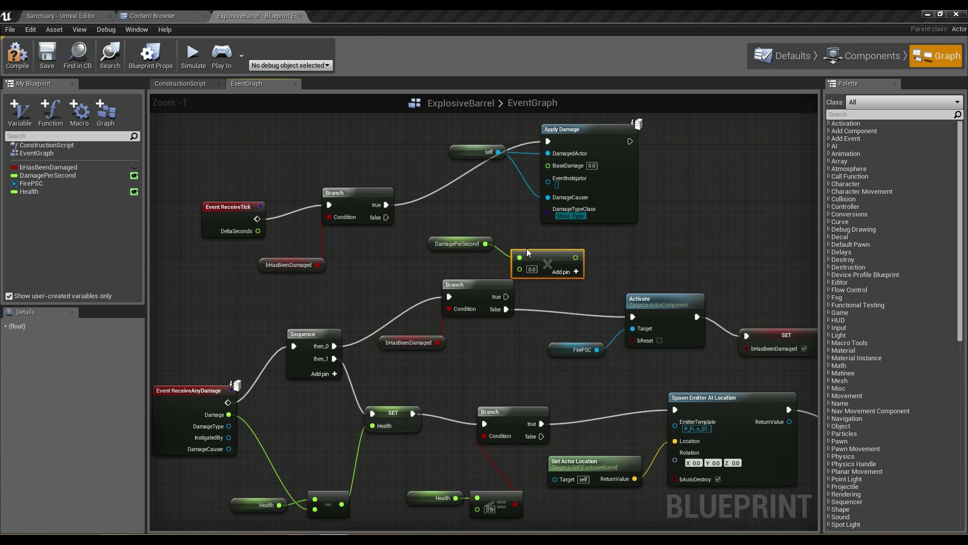
Step: Wire DeltaSeconds into the multiply's second input, then compile and save the blueprint
drag(258, 232, 517, 262)
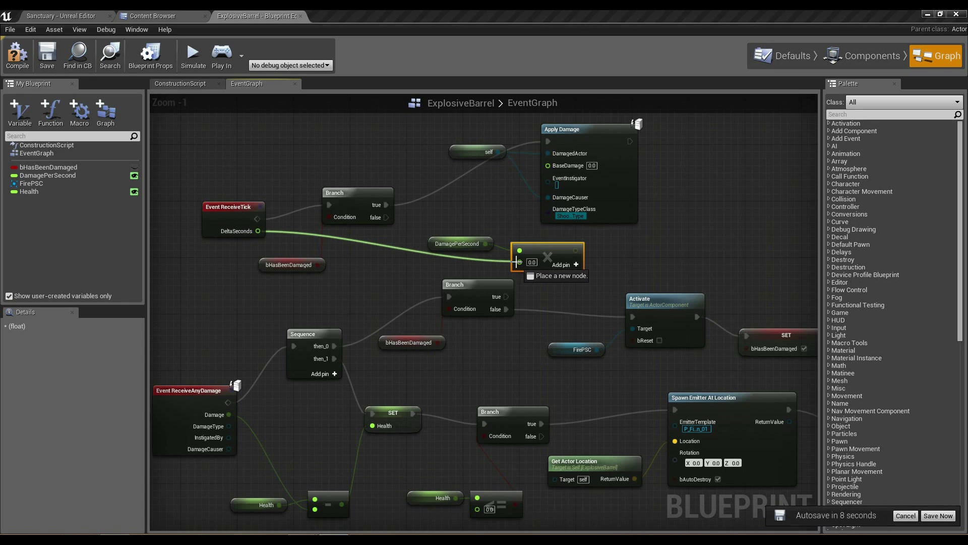
mouse_move(517, 262)
mouse_down()
mouse_move(496, 191)
mouse_move(549, 165)
mouse_up()
click(906, 518)
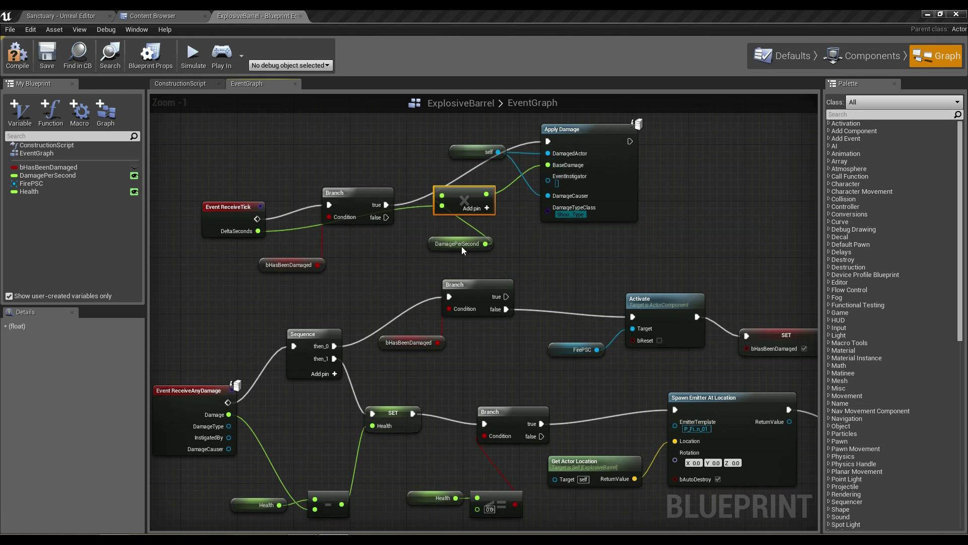
click(25, 67)
click(50, 67)
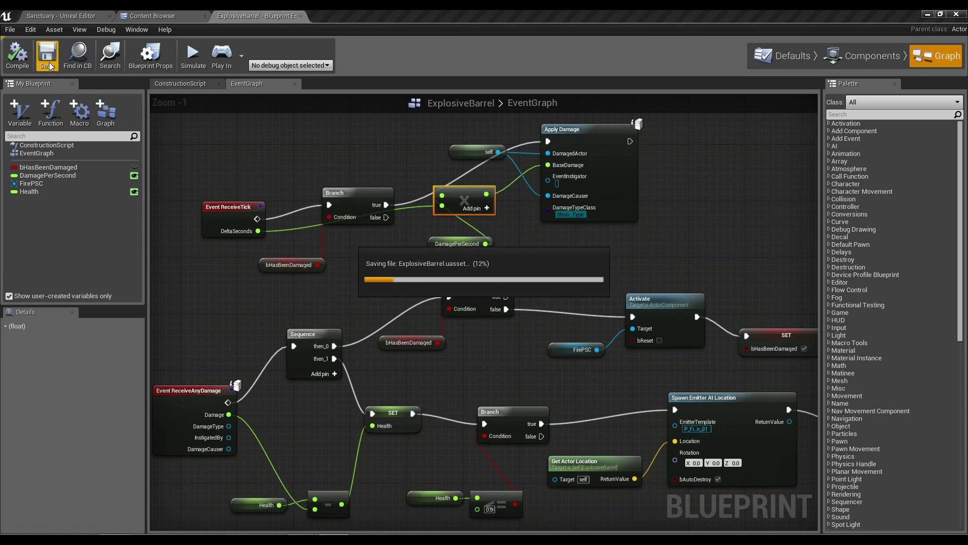
Step: Play-test Sanctuary, shoot the barrel until it burns and explodes, then reopen ExplosiveBarrel
click(52, 10)
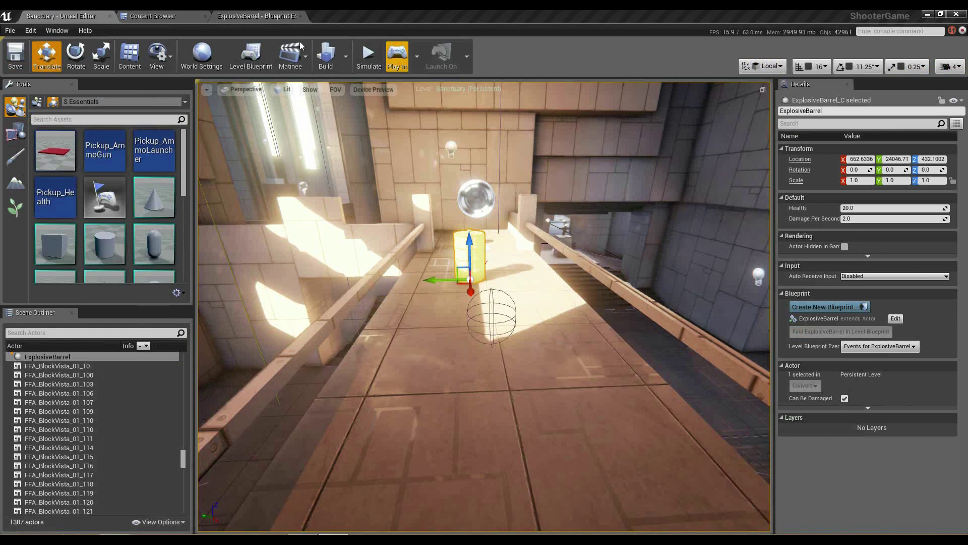
click(394, 54)
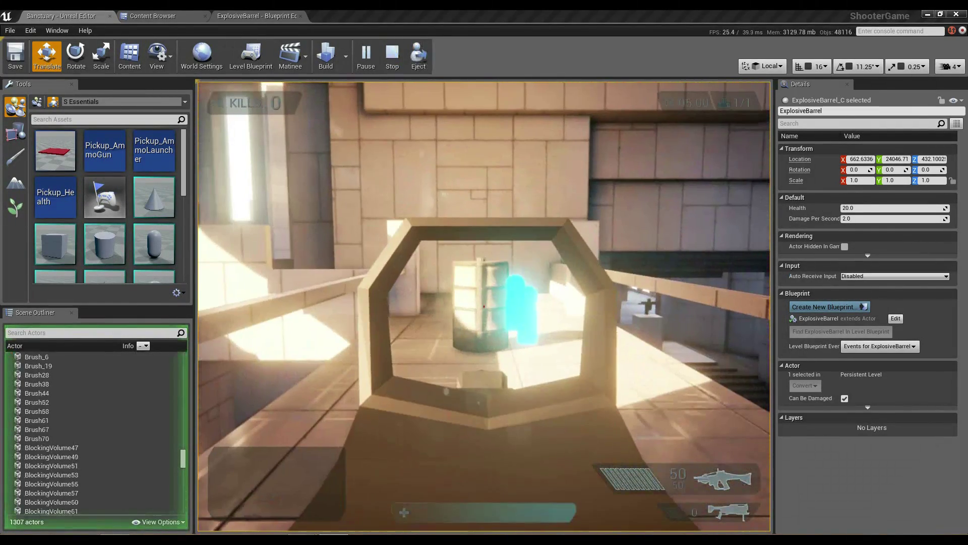
click(484, 306)
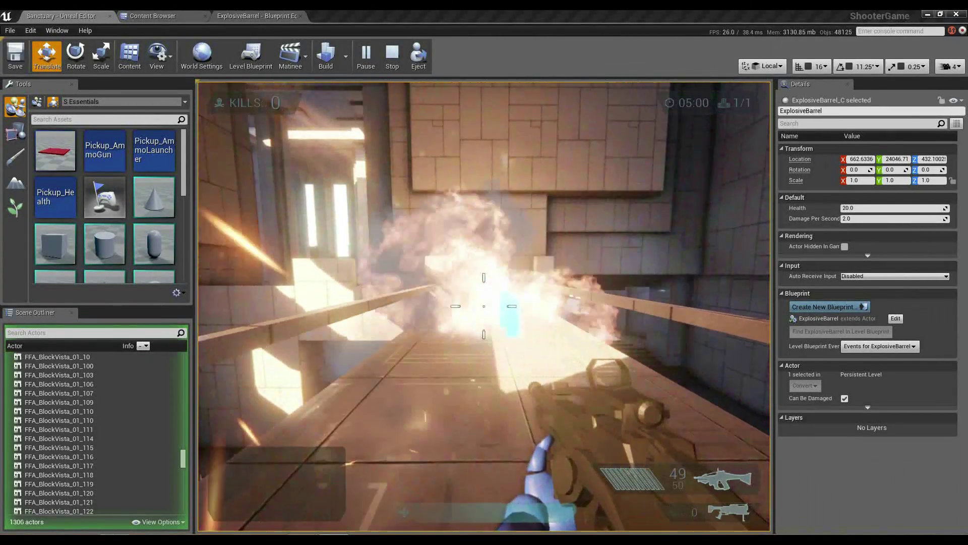
key(Escape)
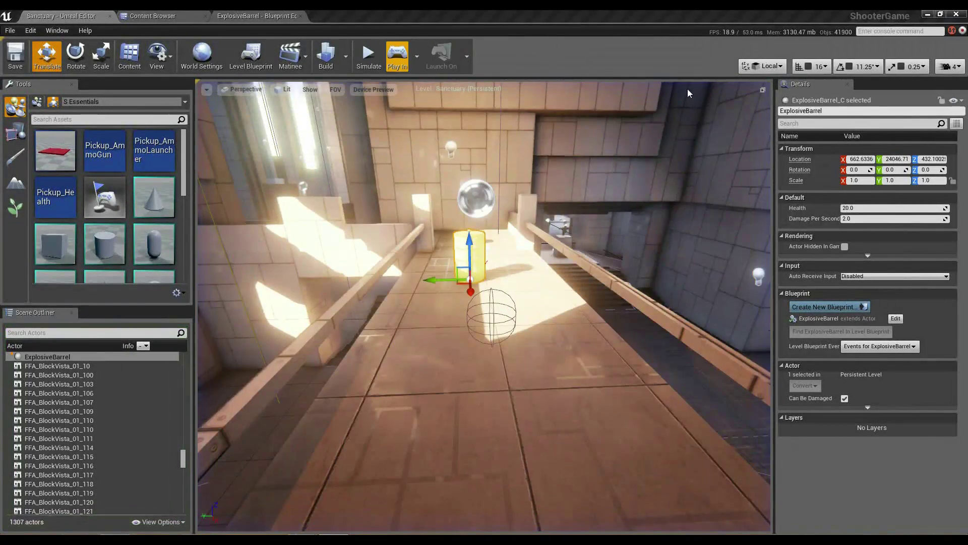
click(250, 15)
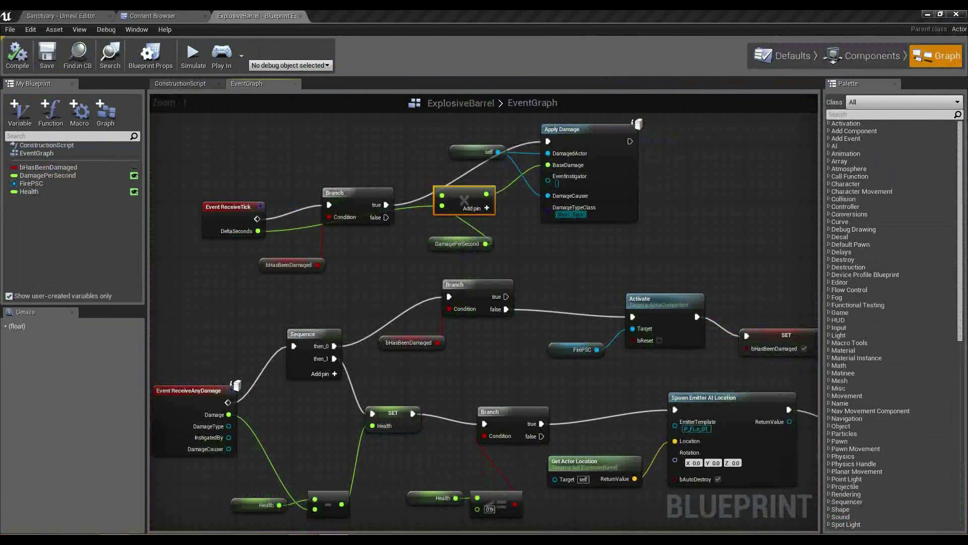
Step: Add a Print String node after Apply Damage
right_drag(679, 187, 465, 166)
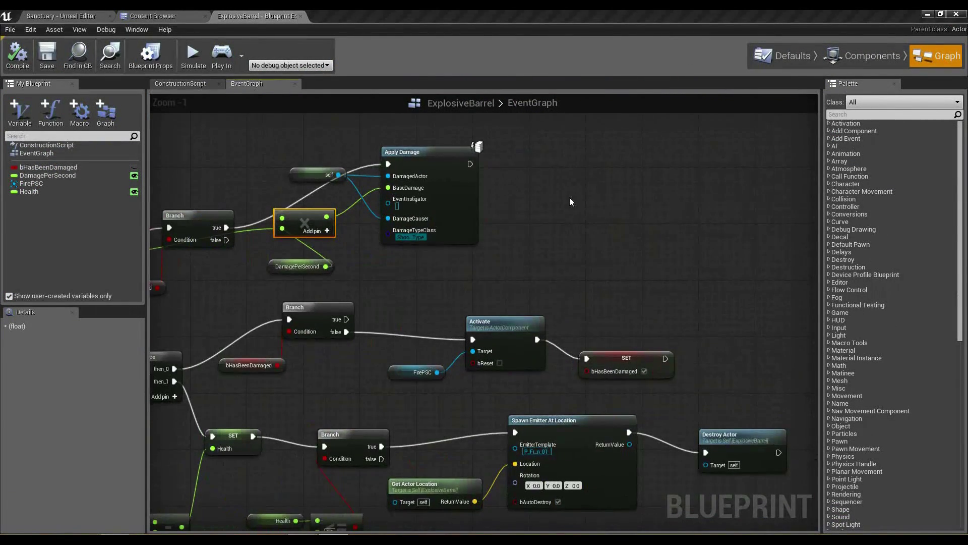
right_drag(569, 198, 568, 190)
right_drag(274, 215, 314, 207)
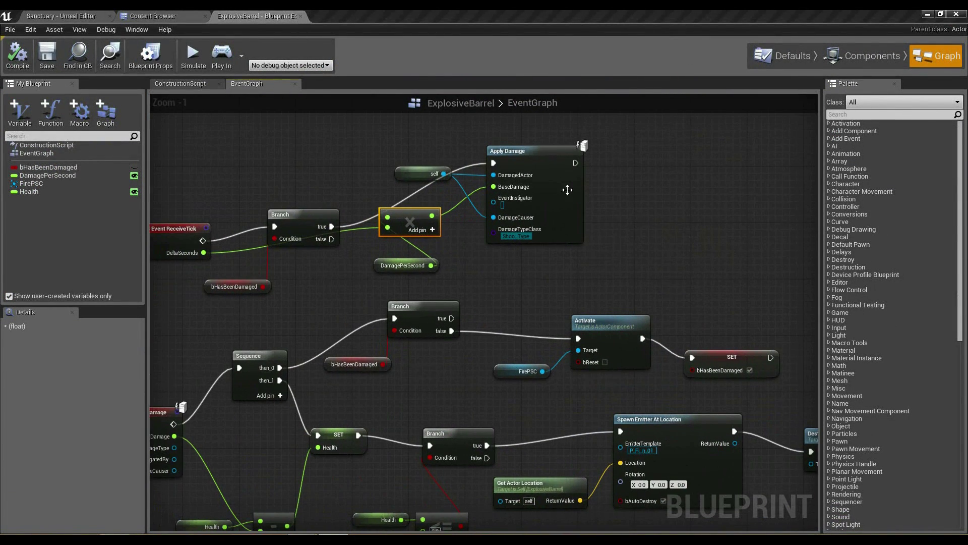
mouse_move(568, 190)
right_down()
mouse_move(489, 199)
mouse_move(457, 177)
right_up()
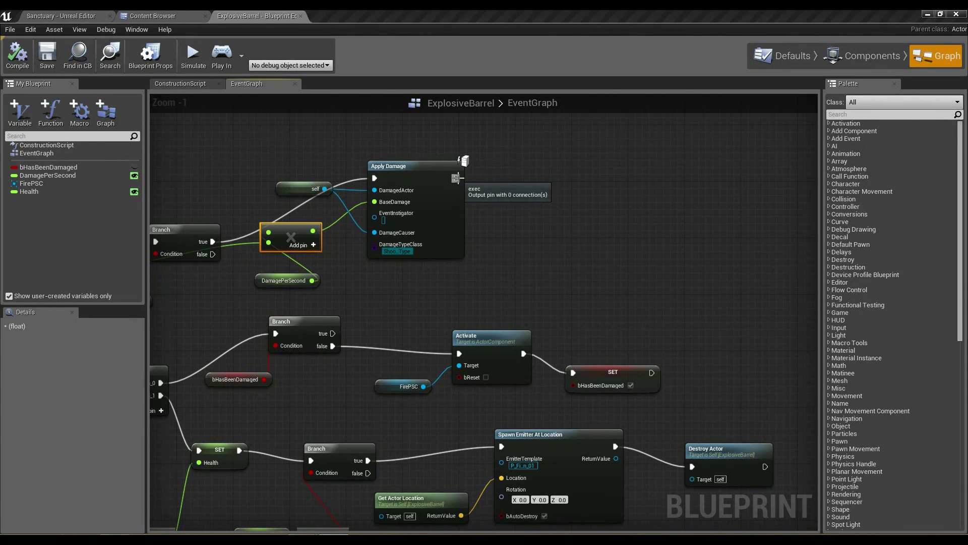
drag(464, 160, 579, 193)
text(print)
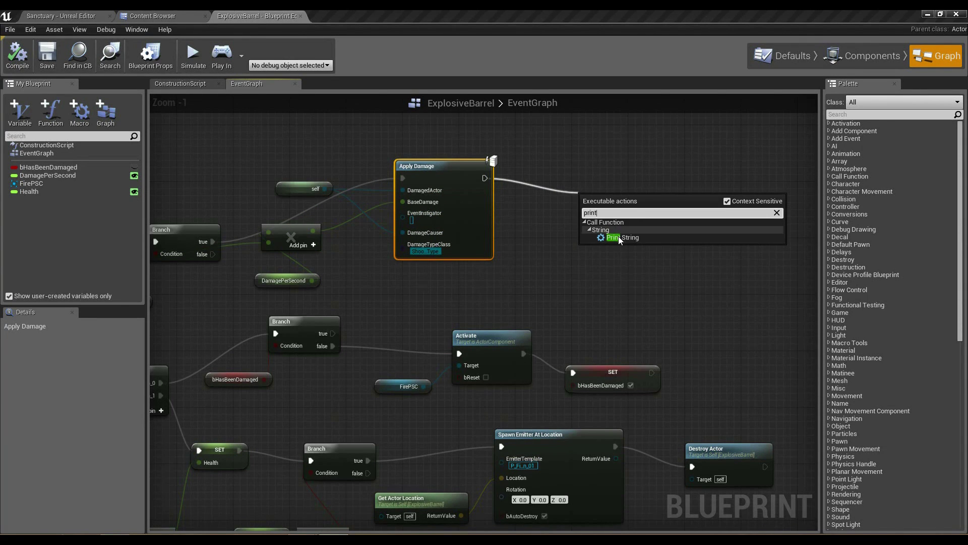
click(620, 237)
drag(646, 202, 709, 189)
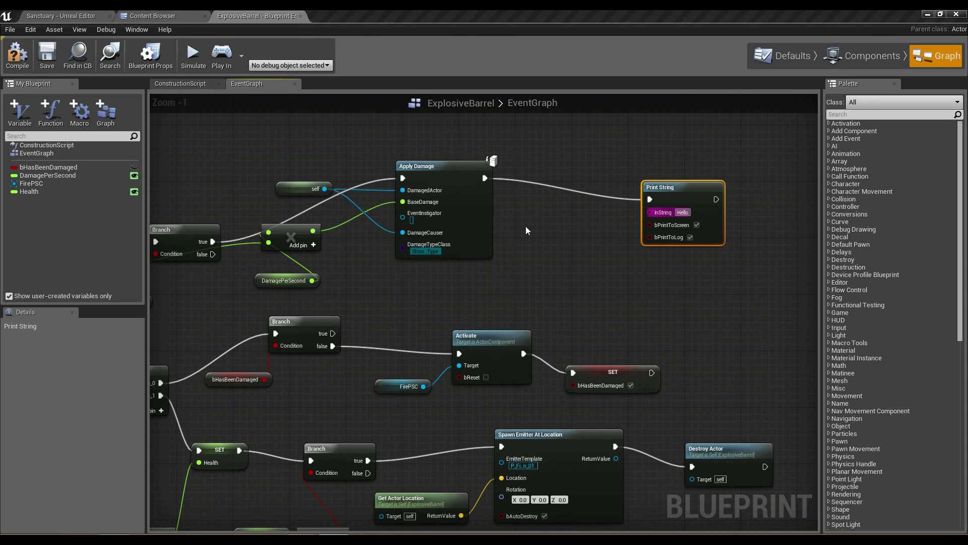
Step: Feed a Health getter through To String into Print String's InString, then compile
click(55, 191)
drag(564, 271, 564, 272)
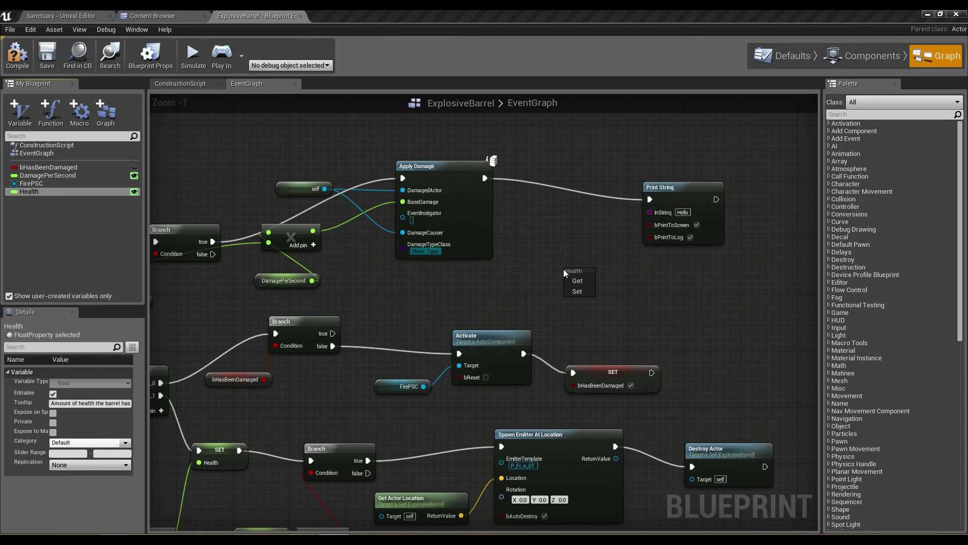
click(580, 275)
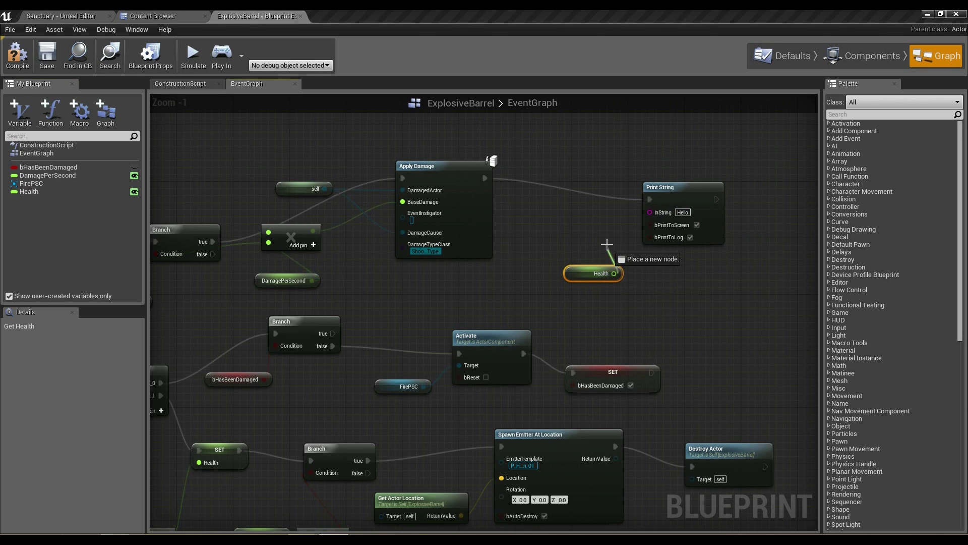
drag(617, 274, 608, 244)
text(string)
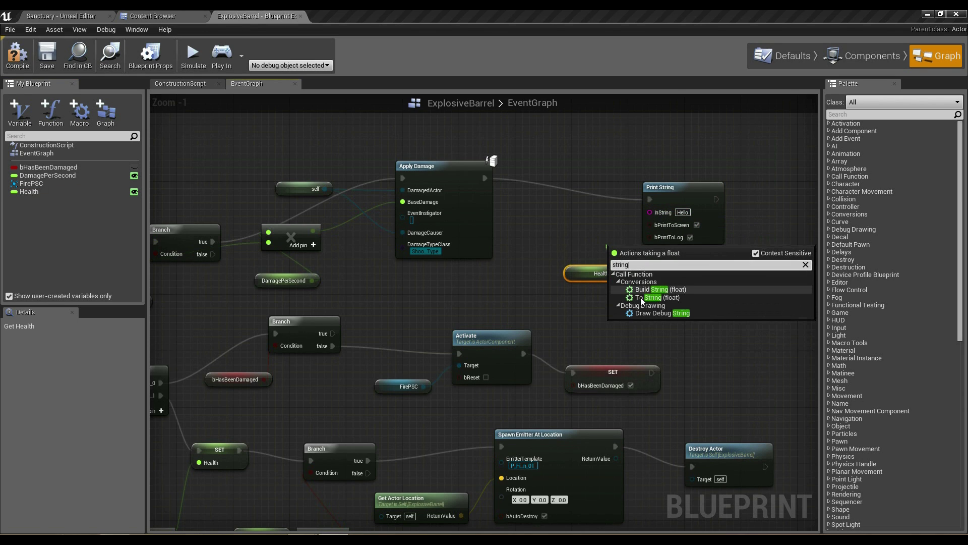
click(643, 298)
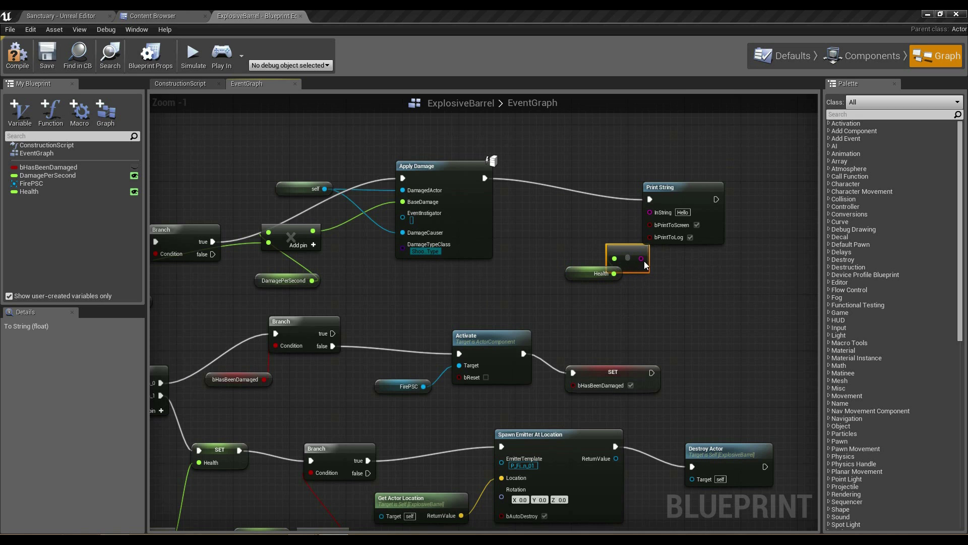
drag(641, 259, 651, 212)
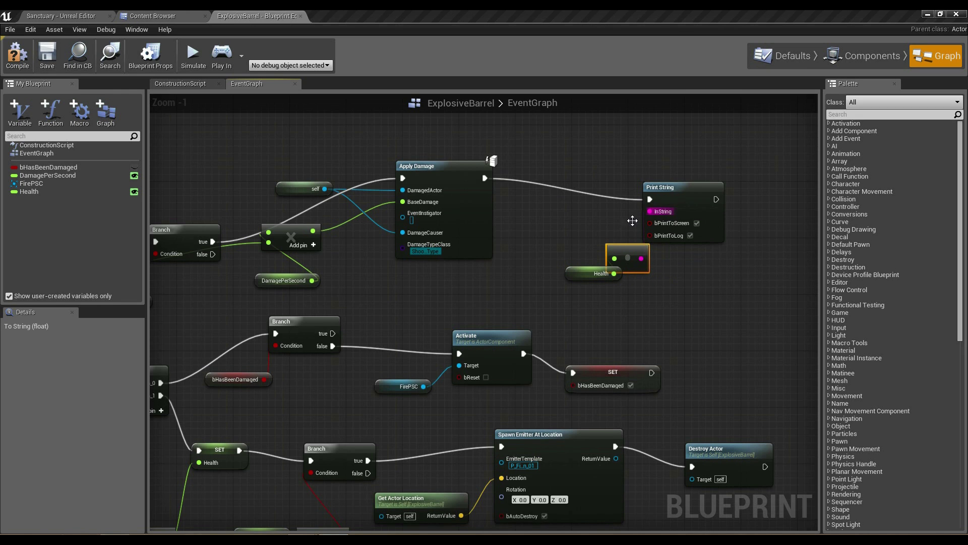
click(11, 61)
click(54, 16)
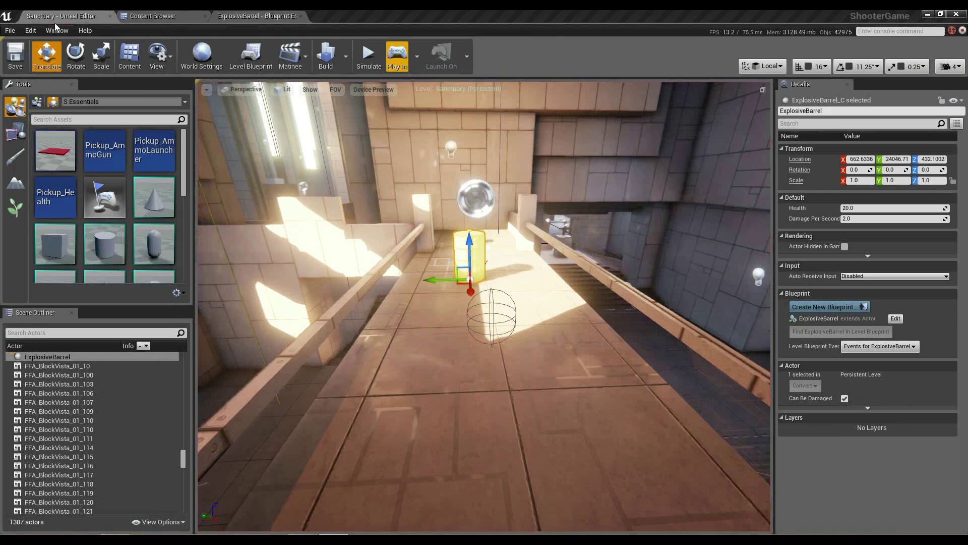
click(387, 67)
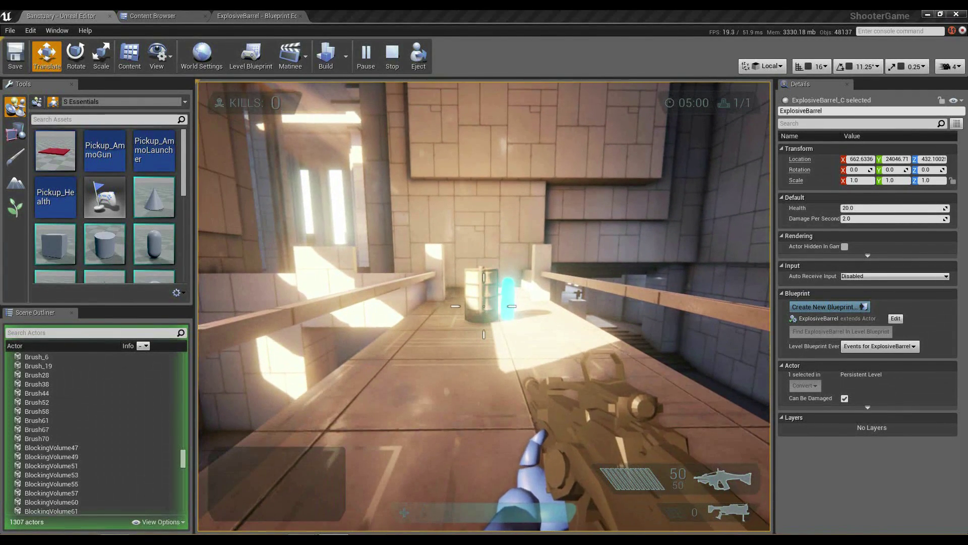
key(w)
right_click(485, 307)
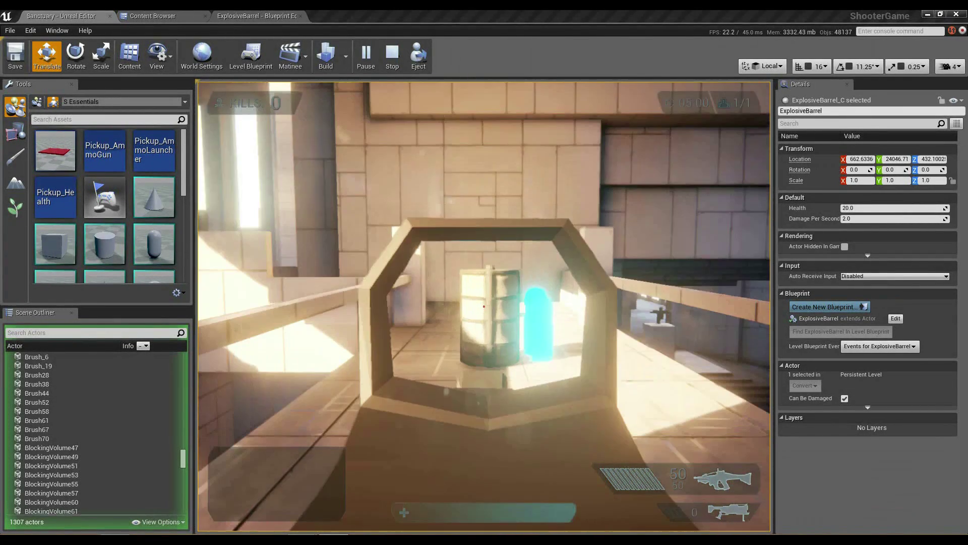
click(485, 306)
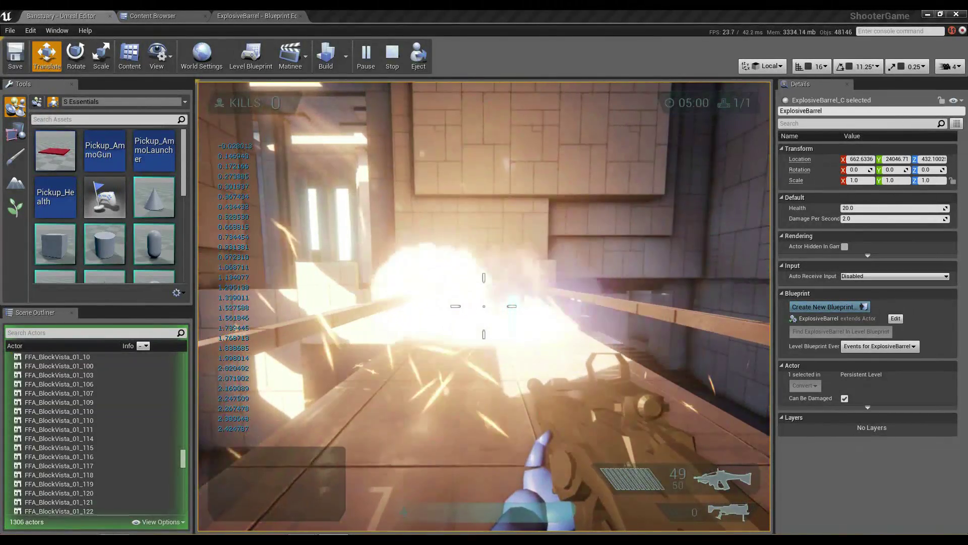
key(Escape)
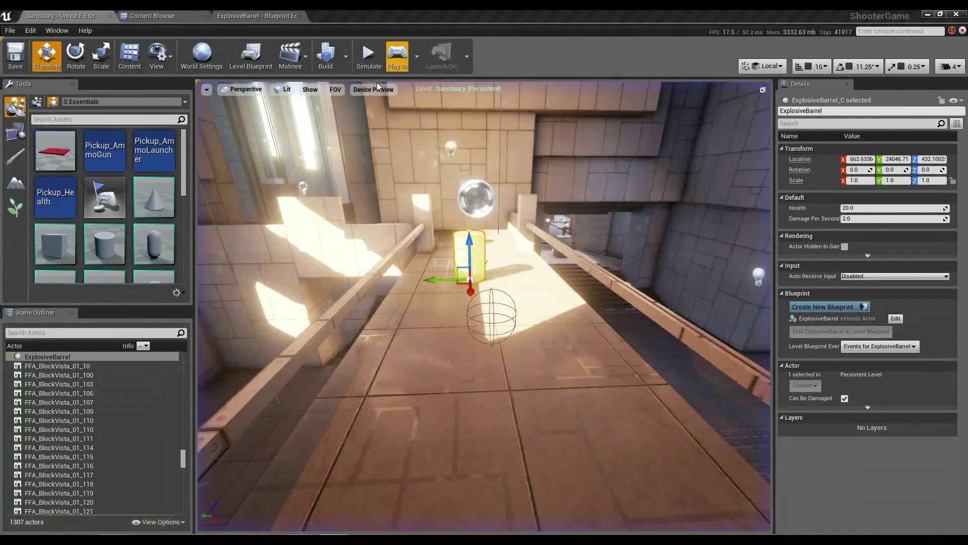